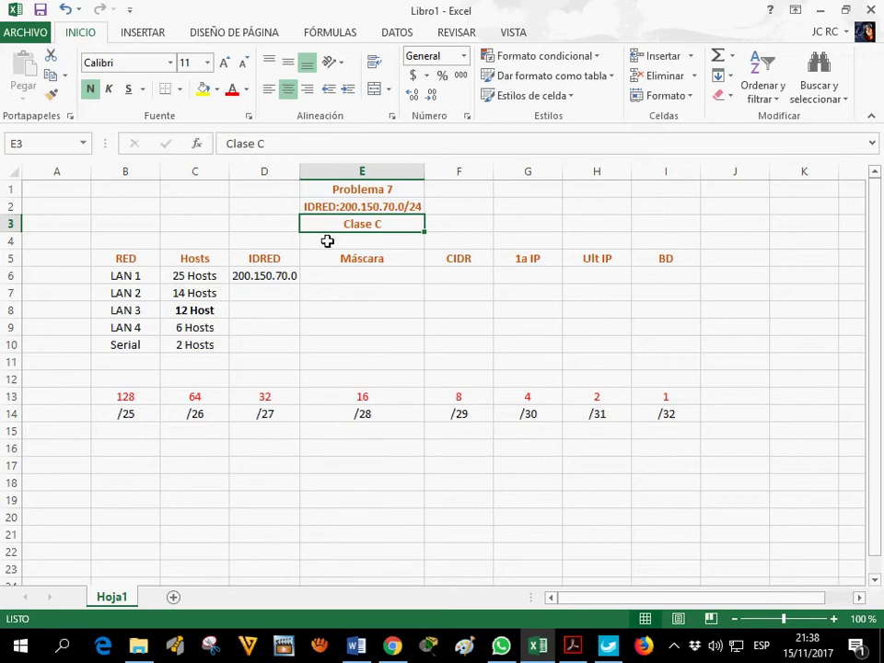
Step: Enter /27 as the CIDR value for LAN 1, matching the block of 32 in the reference table
left_click_drag(133, 398, 665, 404)
left_click(396, 432)
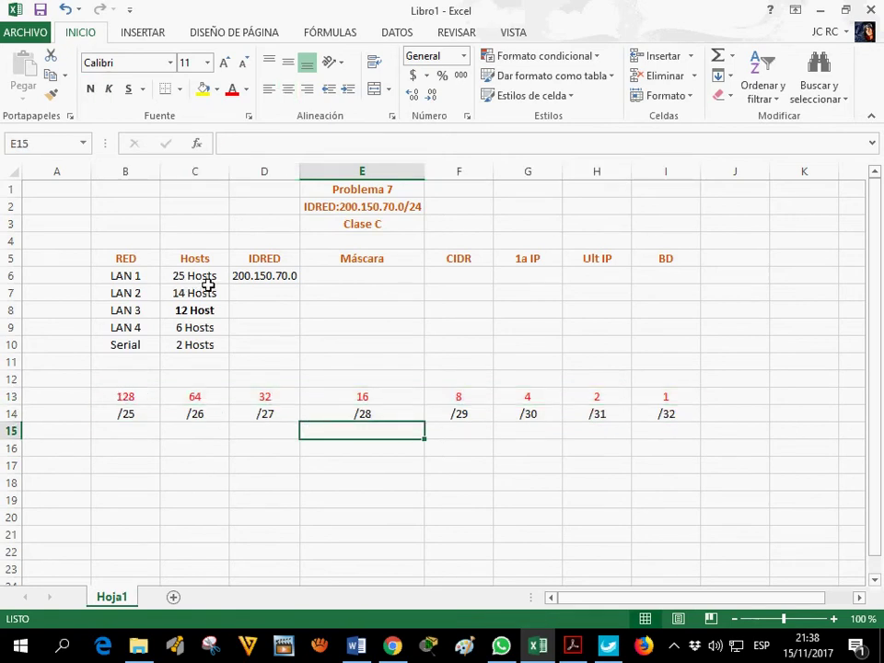
left_click(262, 419)
left_click(258, 402)
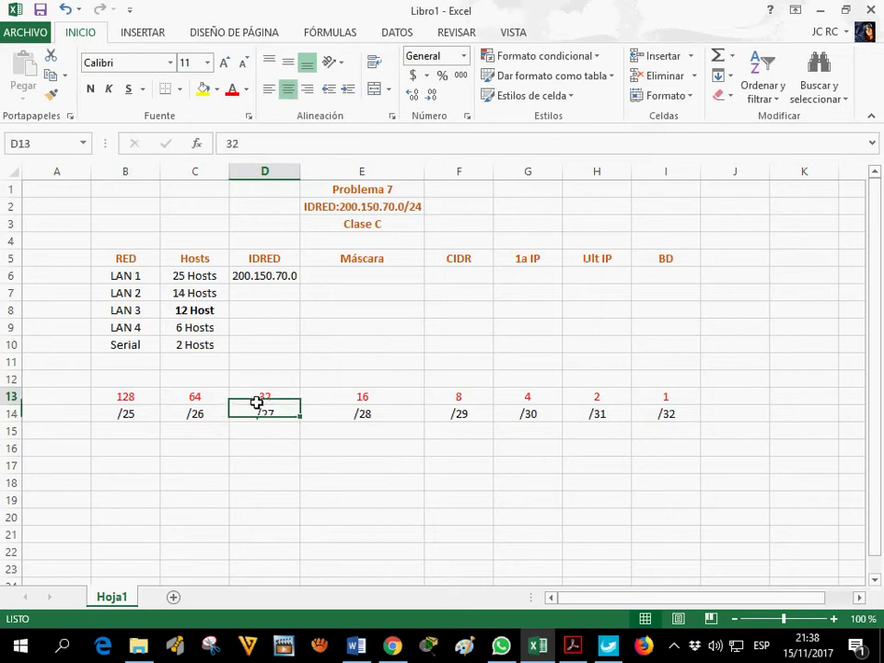
left_click_drag(271, 402, 268, 416)
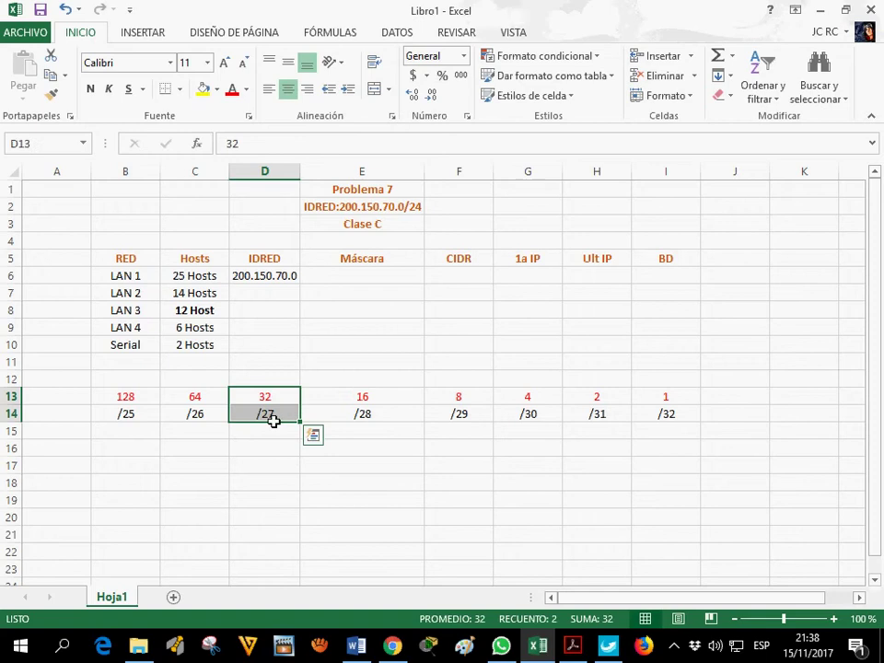
left_click(463, 280)
left_click(336, 153)
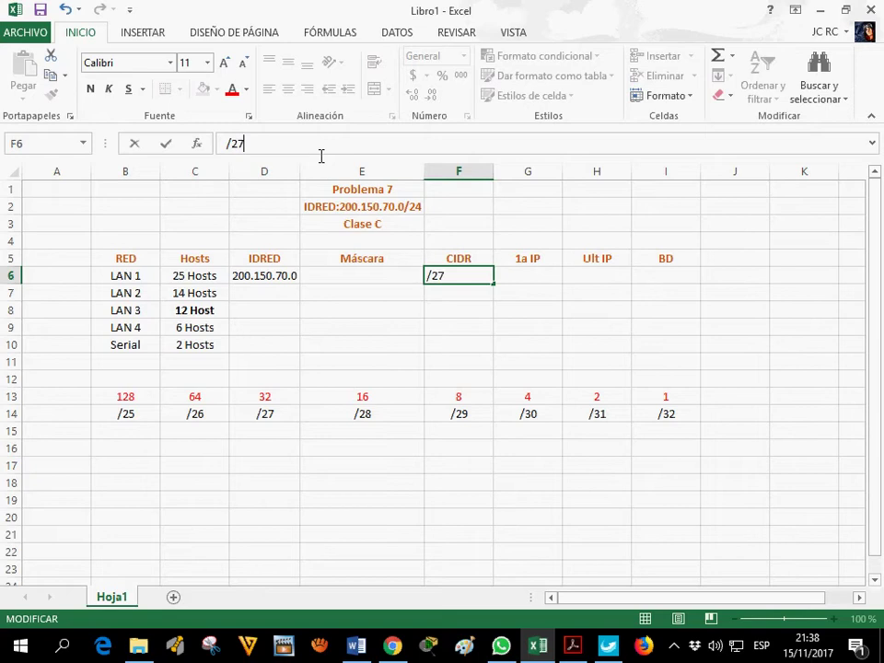
Step: Enter the subnet mask 255.255.255.224 for LAN 1
left_click(338, 280)
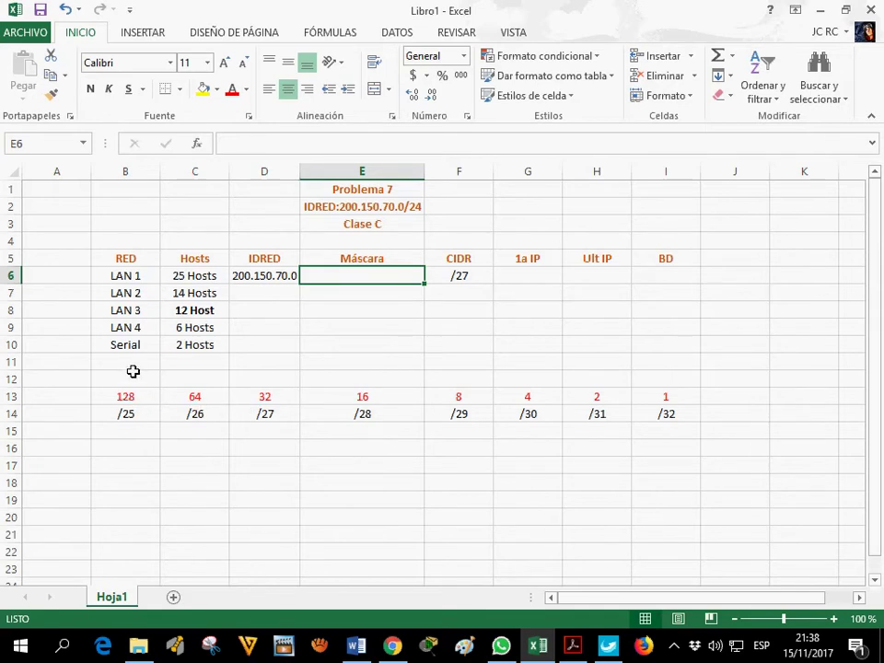
type("255.255.255.224")
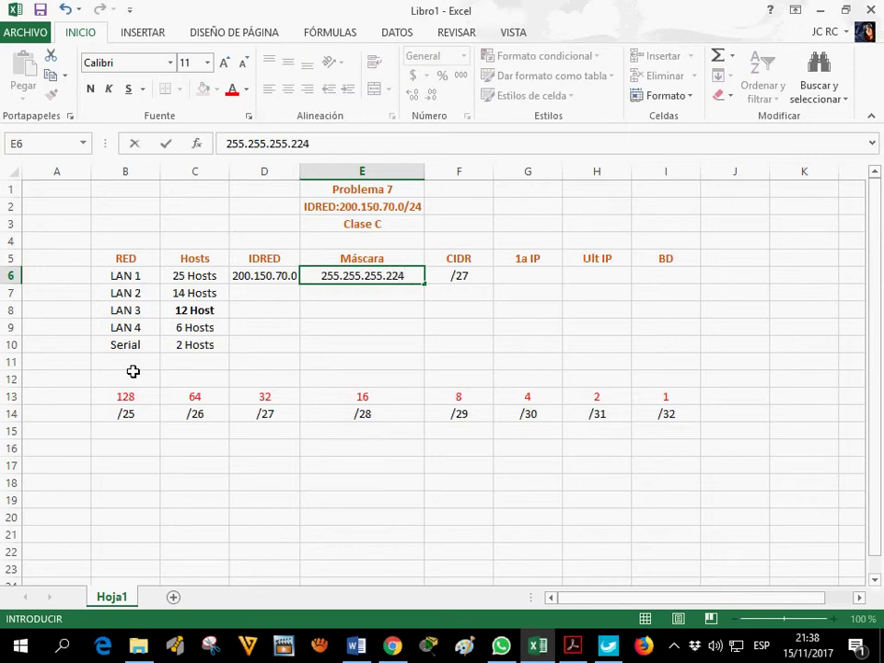
left_click(422, 334)
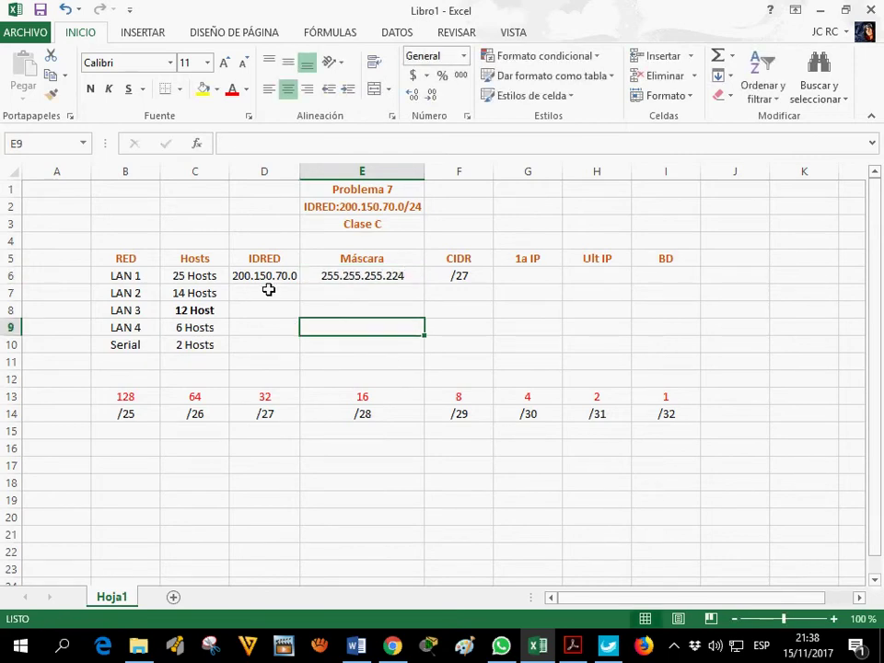
Step: Enter 200.150.70.1 as LAN 1's first IP and slightly widen the 1a IP column
left_click(519, 283)
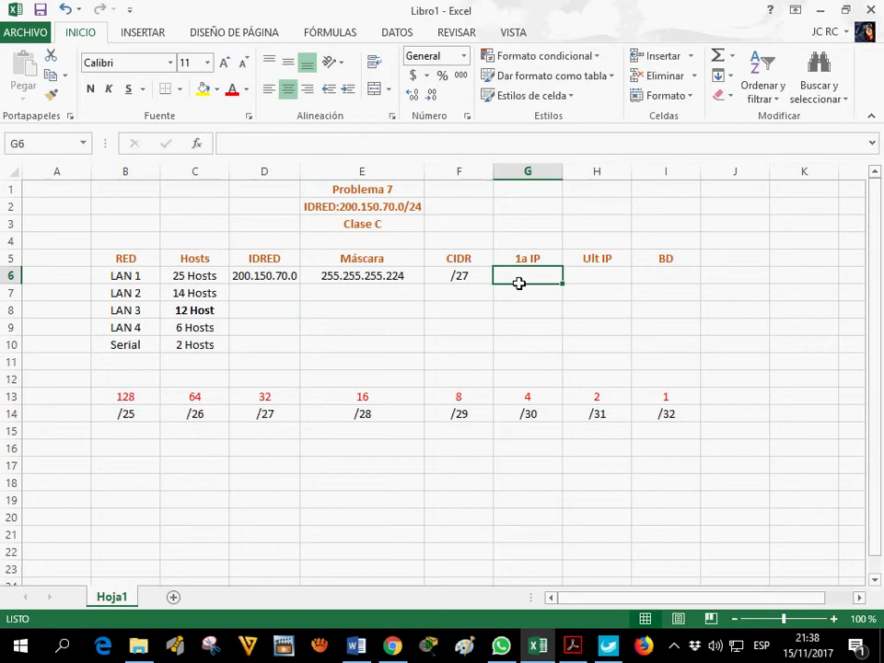
type("200.150.70.1")
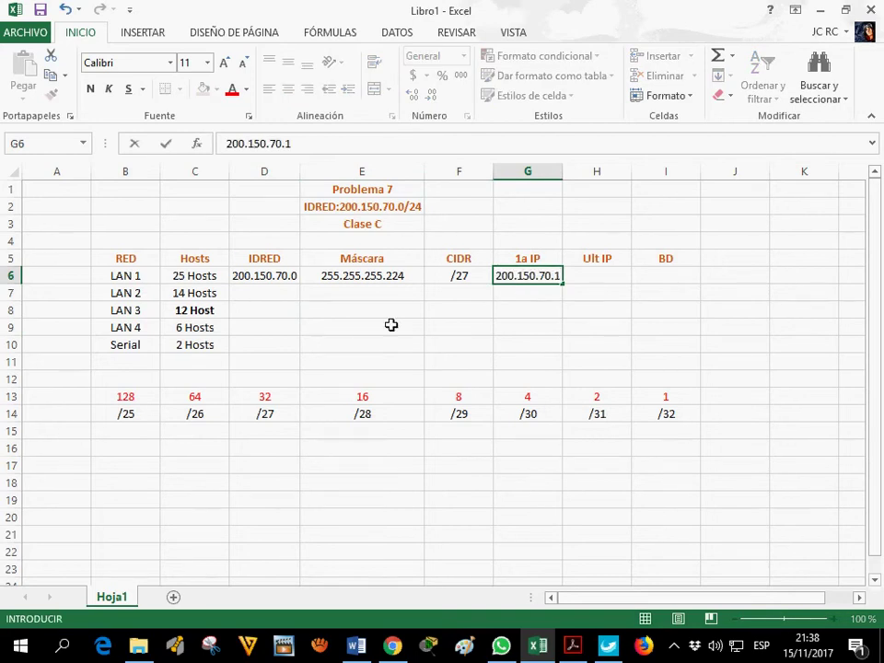
left_click(527, 344)
left_click_drag(568, 181, 570, 181)
Step: Enter 200.150.70.31 as LAN 1's broadcast address (BD) and widen the BD column to fit it
left_click(680, 275)
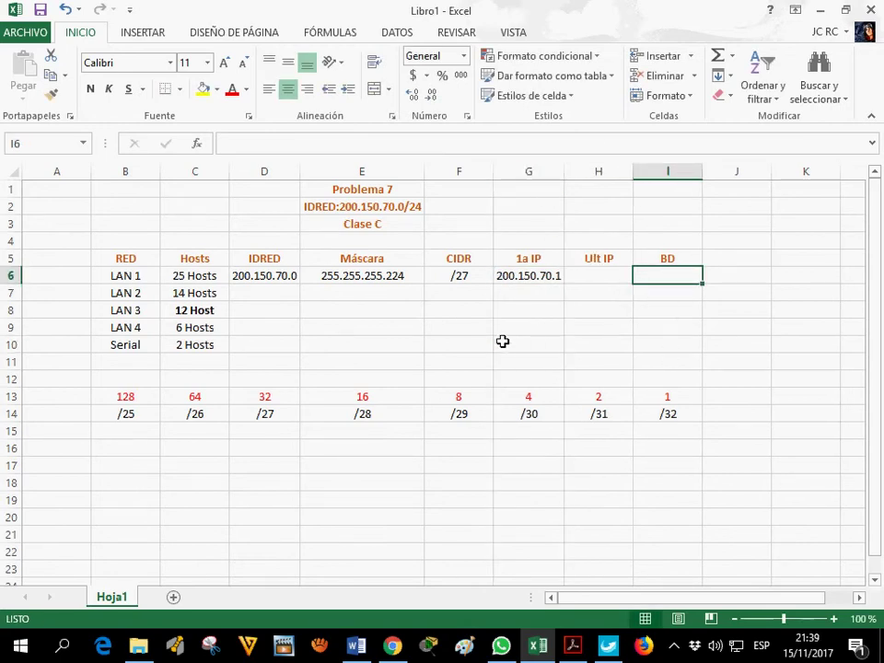
left_click_drag(264, 400, 268, 416)
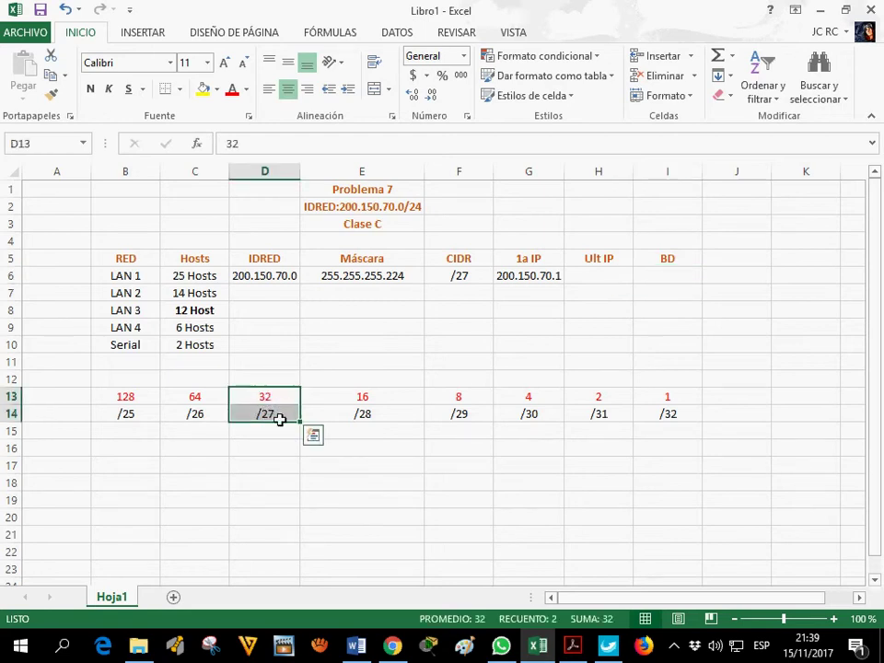
left_click(667, 278)
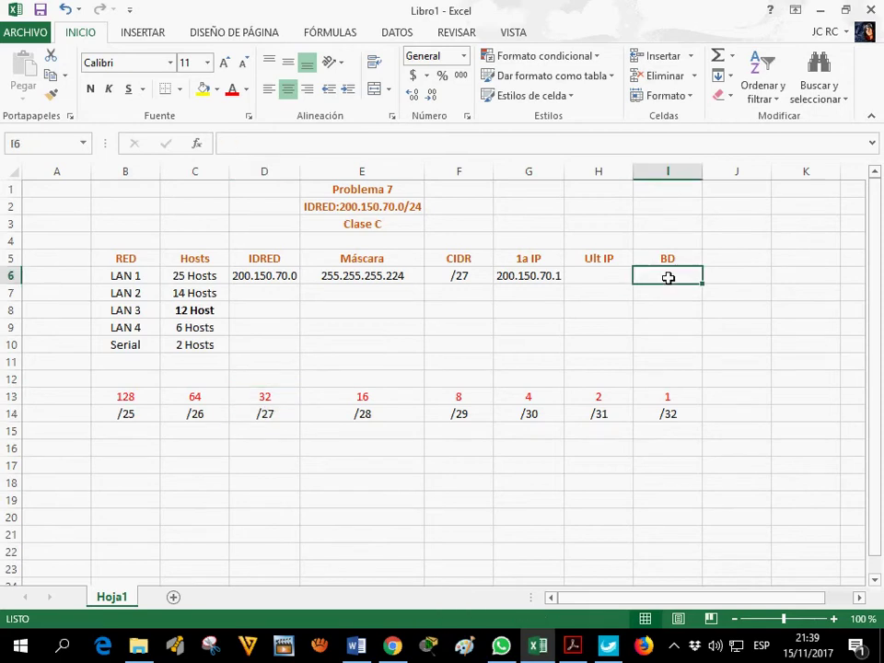
type("200.150.")
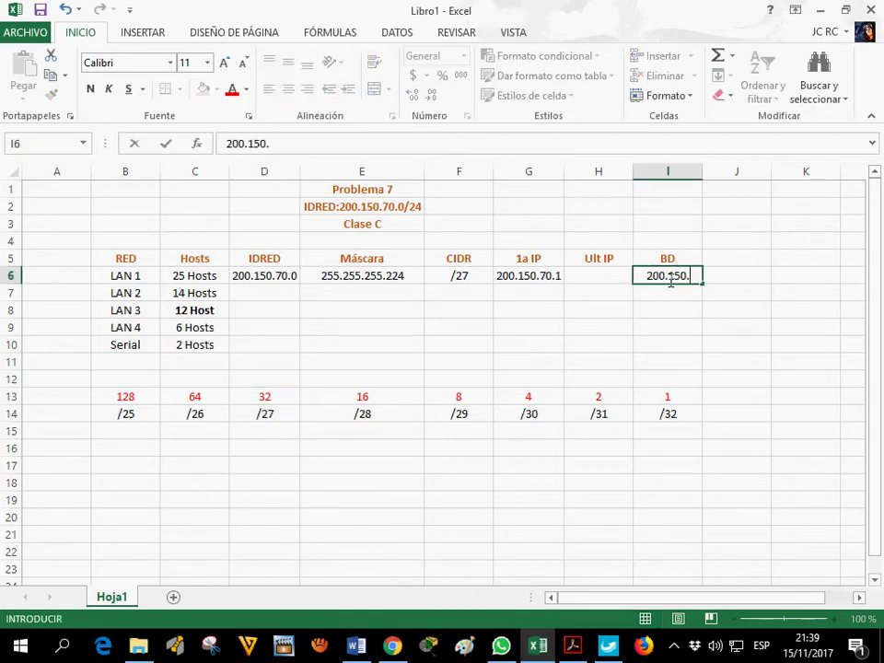
type("70.31")
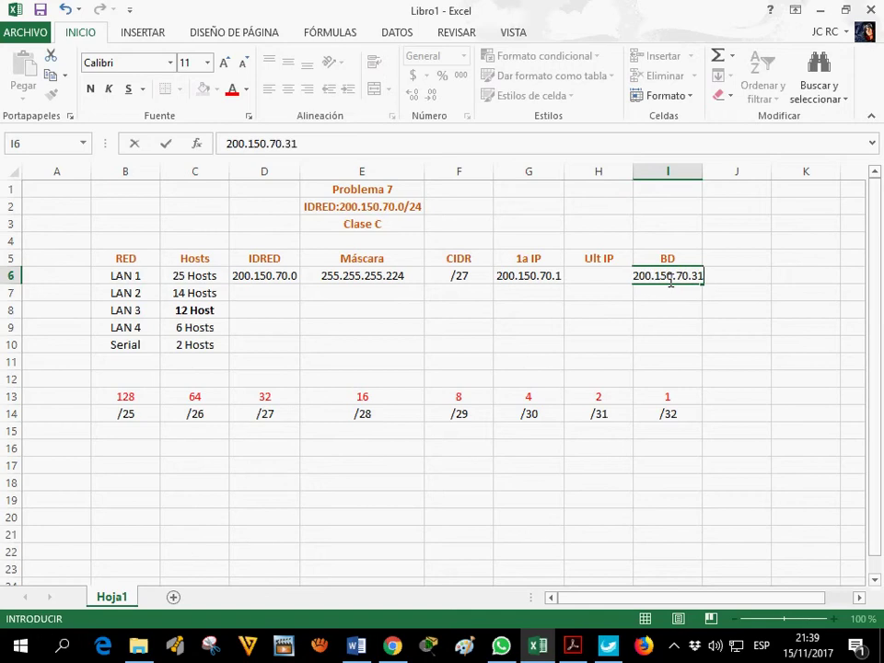
left_click(702, 173)
left_click_drag(704, 175, 710, 175)
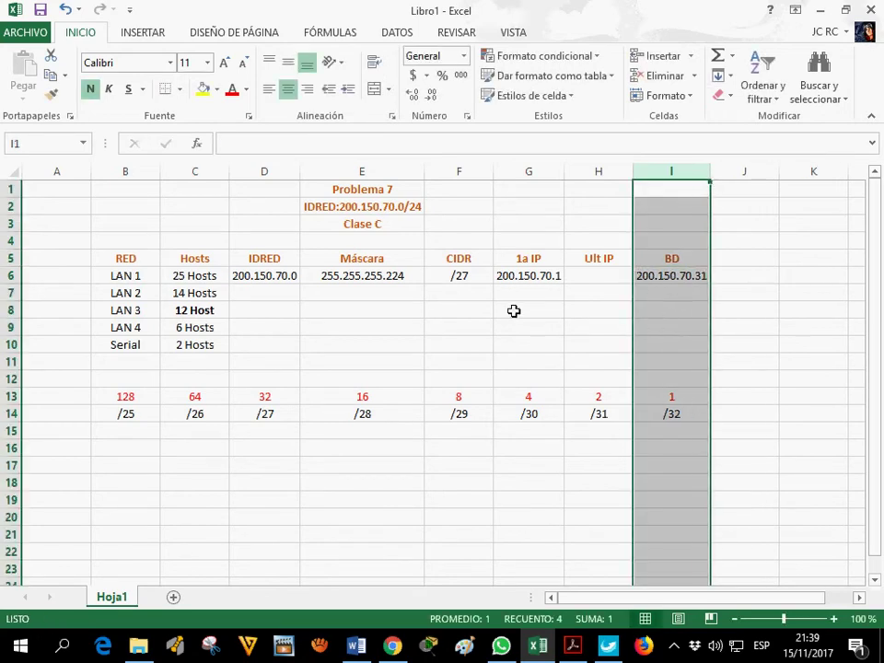
Step: Enter 200.150.70.30 as LAN 1's last usable IP and widen the Ult IP column to fit it
left_click(597, 277)
type("200.150.")
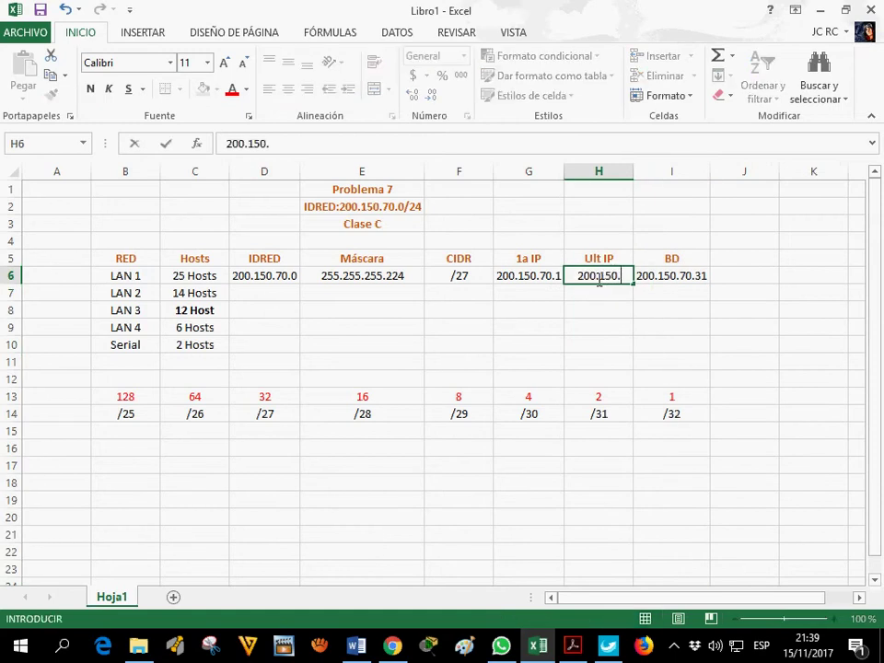
type("70.30")
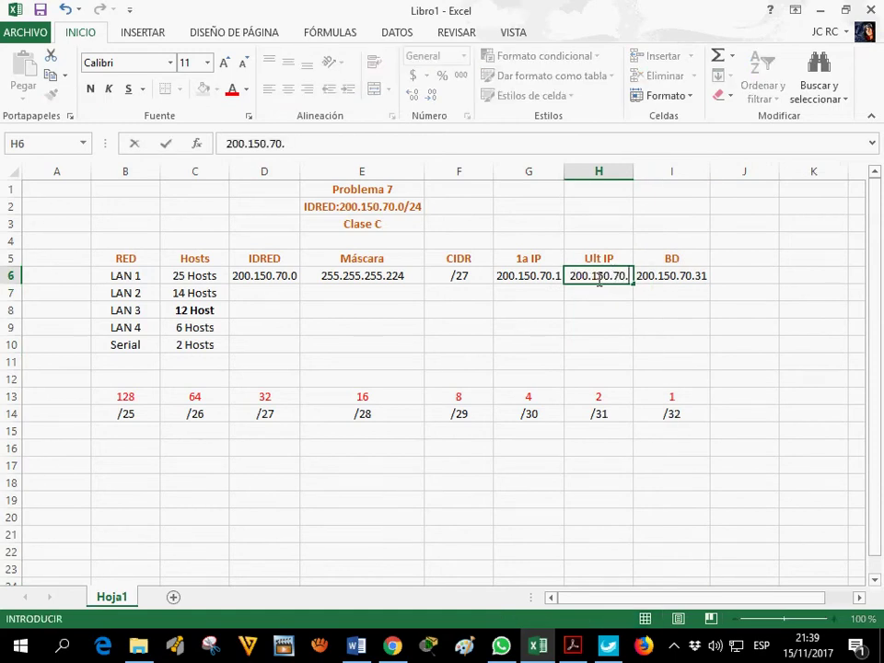
left_click(641, 172)
left_click(630, 172)
left_click_drag(634, 175, 642, 184)
left_click(634, 240)
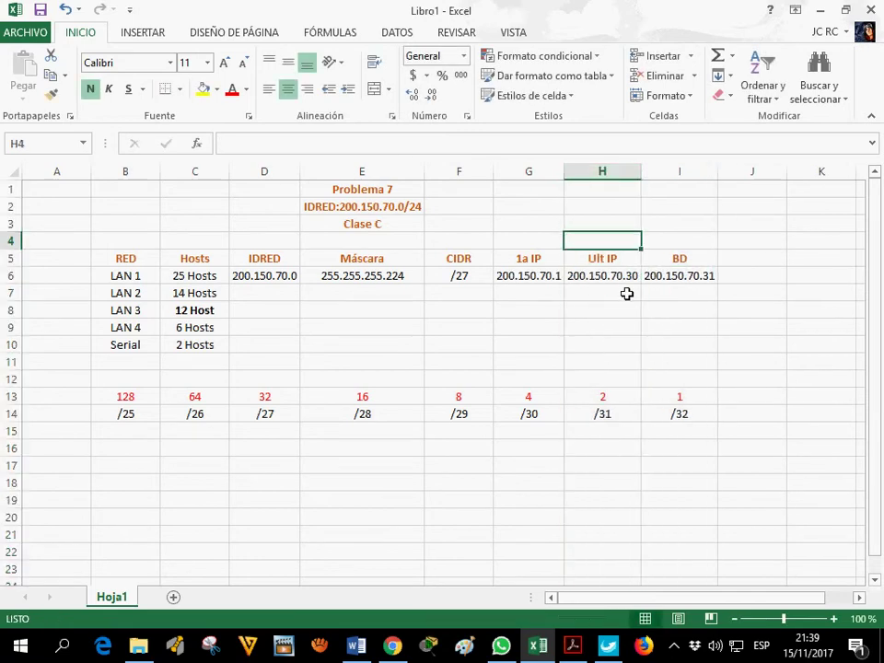
Step: Enter 200.150.70.32 as the network ID (IDRED) for LAN 2 and auto-fit the IDRED column's width
left_click(253, 296)
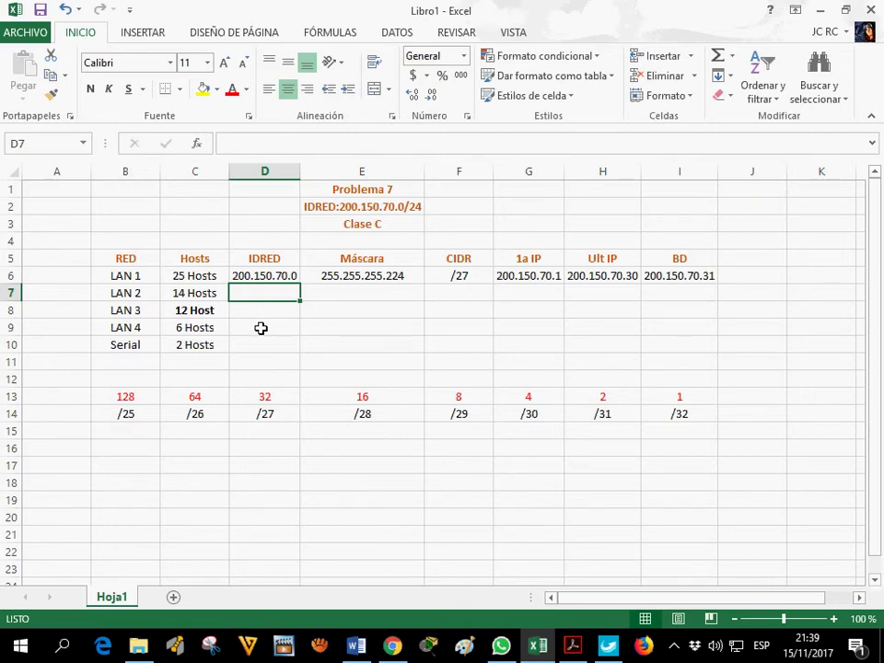
left_click(195, 295)
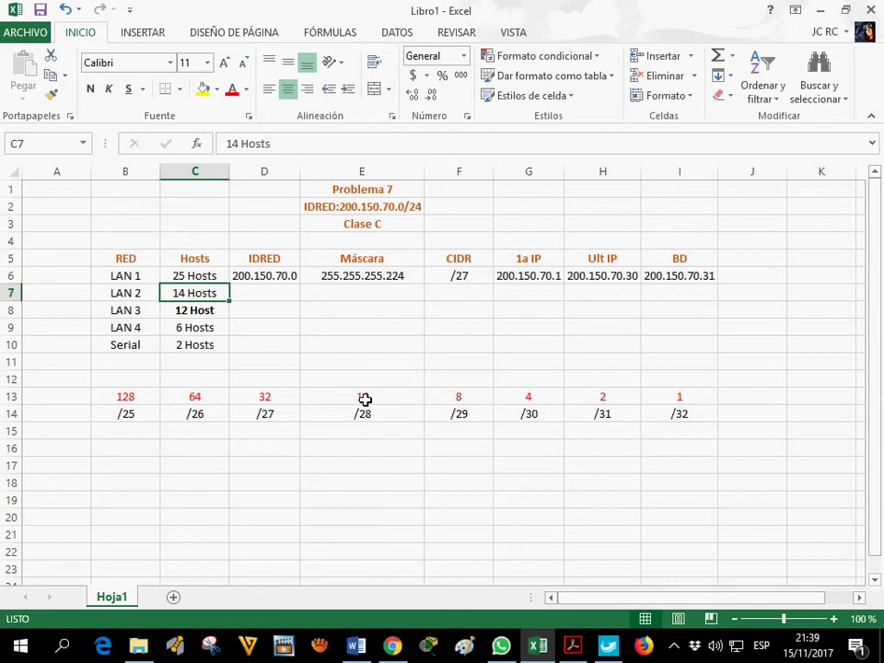
mouse_move(368, 395)
left_mouse_down()
mouse_move(354, 400)
mouse_move(368, 414)
left_mouse_up()
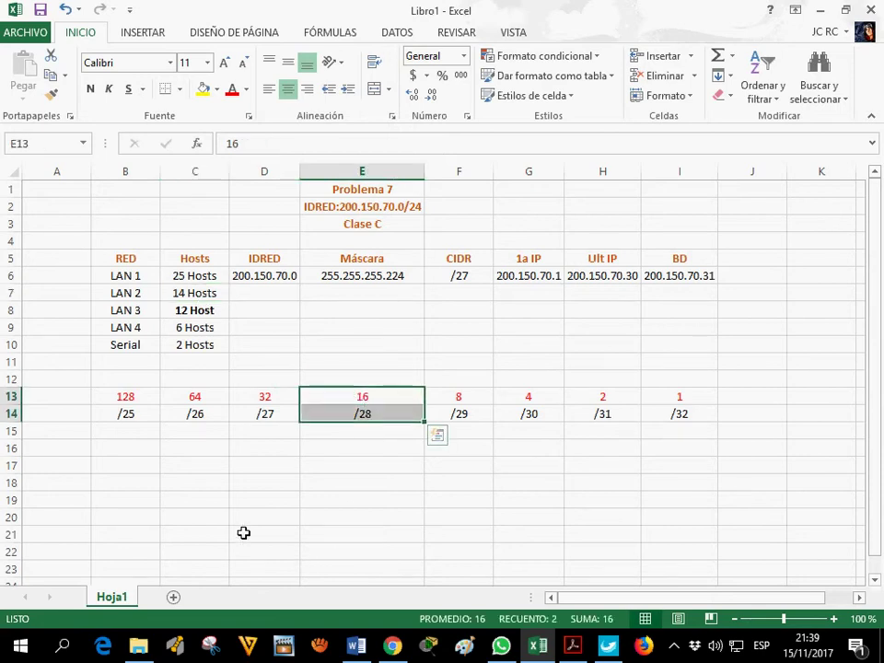
left_click(260, 293)
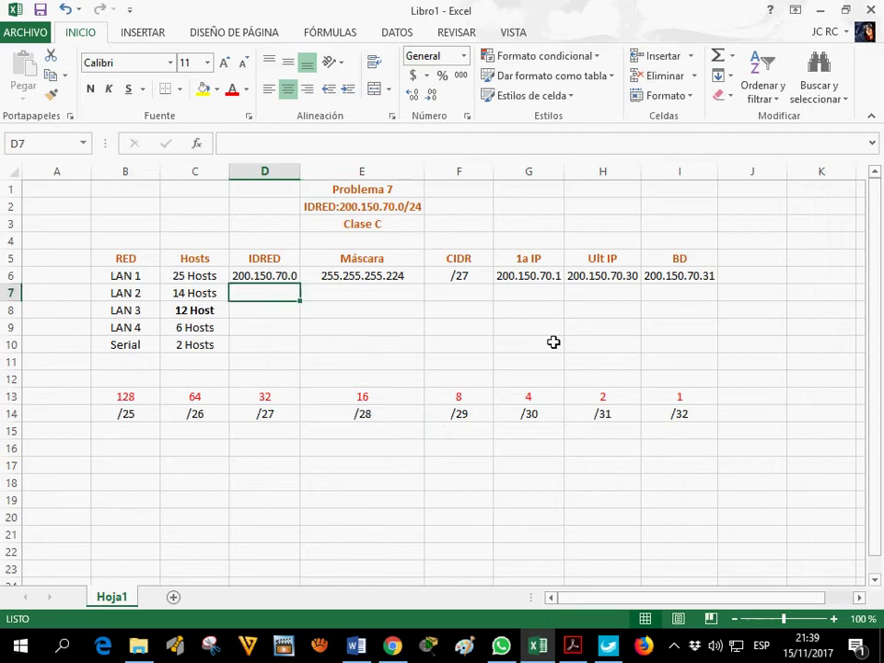
type("200")
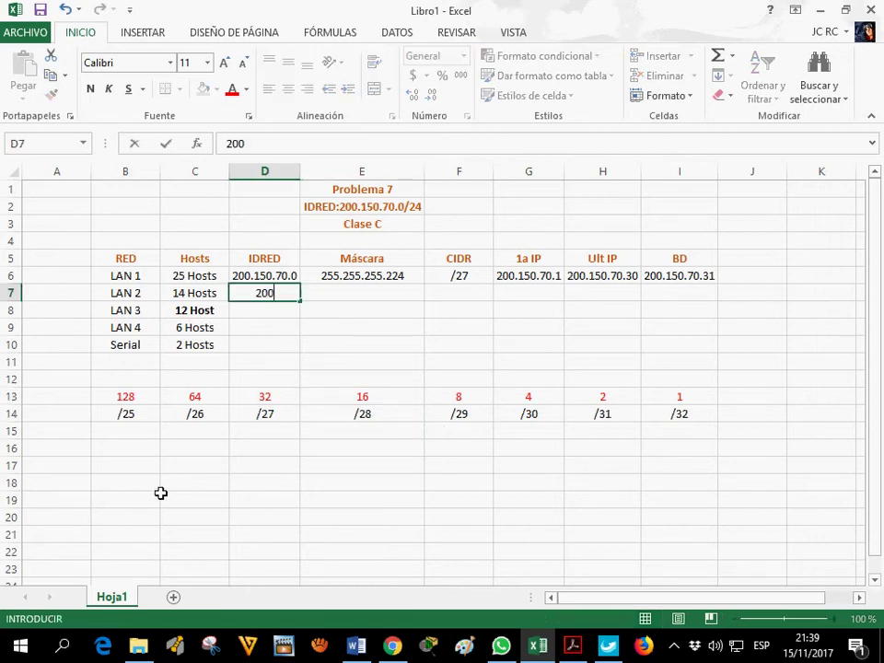
type(".150.7032")
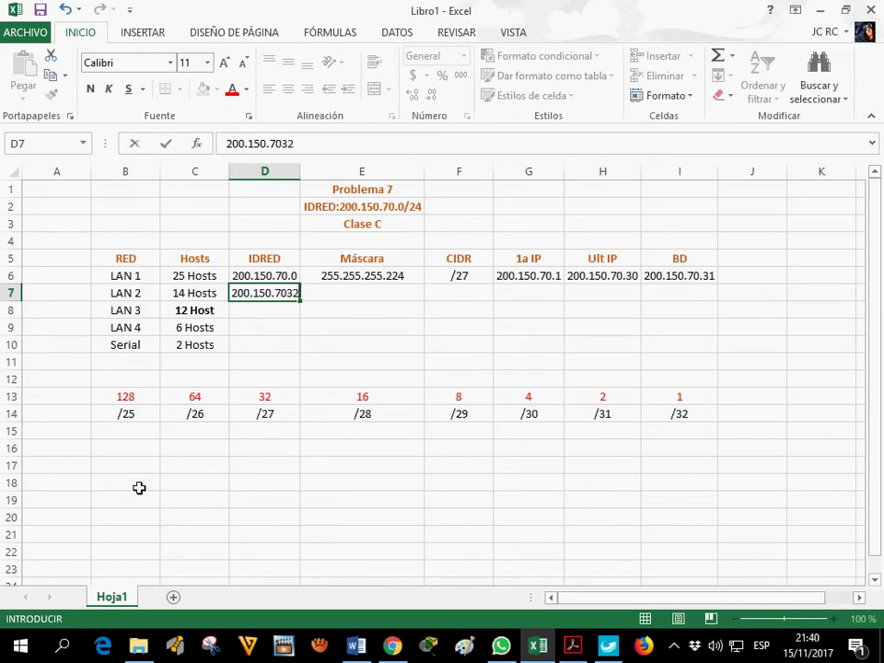
key("BackSpace")
key("BackSpace")
type(".32")
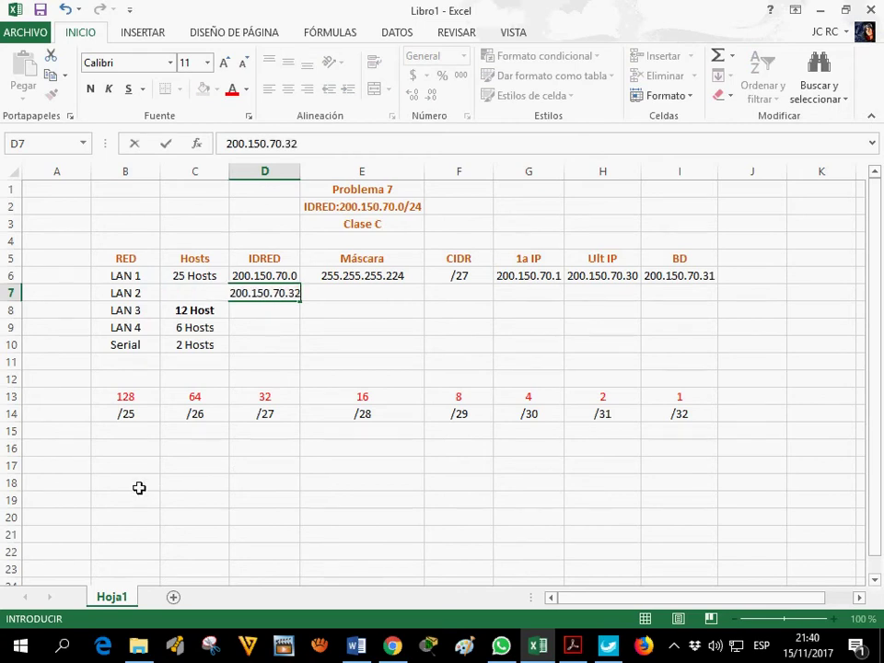
left_click(296, 171)
double_click(302, 172)
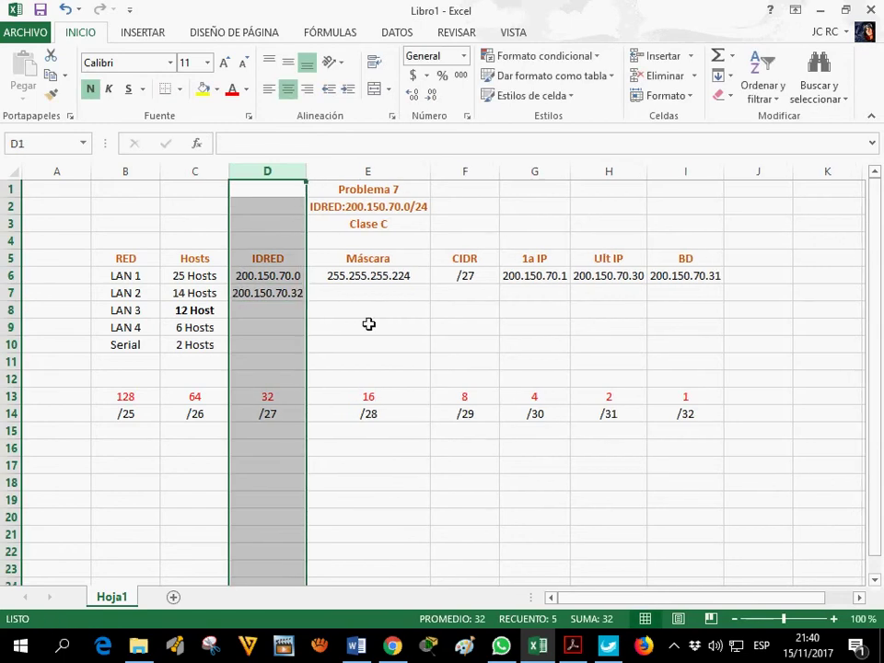
Step: Enter the mask 255.255.255.240 and the CIDR value /28 for LAN 2, based on the block of 16
left_click(360, 301)
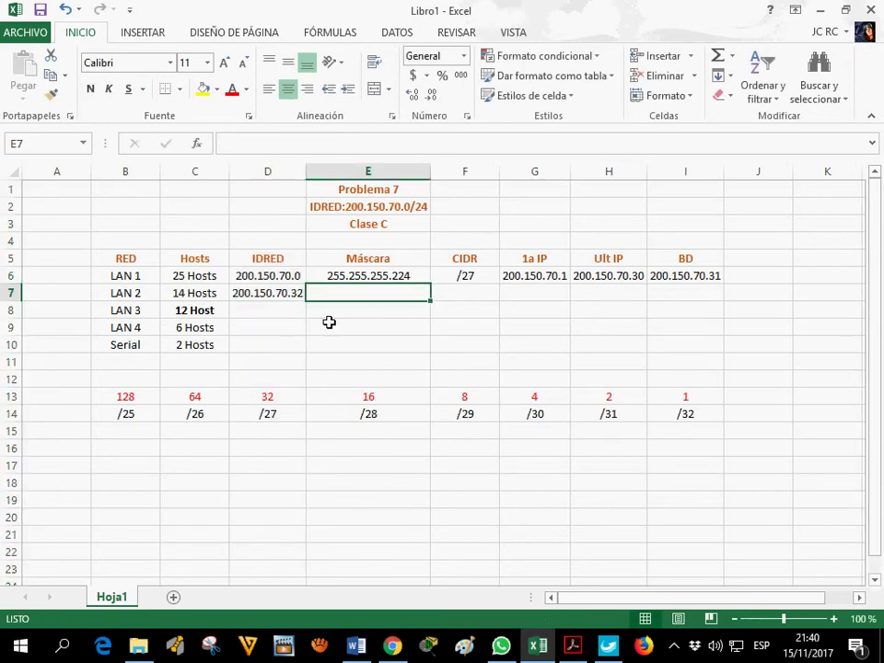
left_click_drag(369, 400, 369, 418)
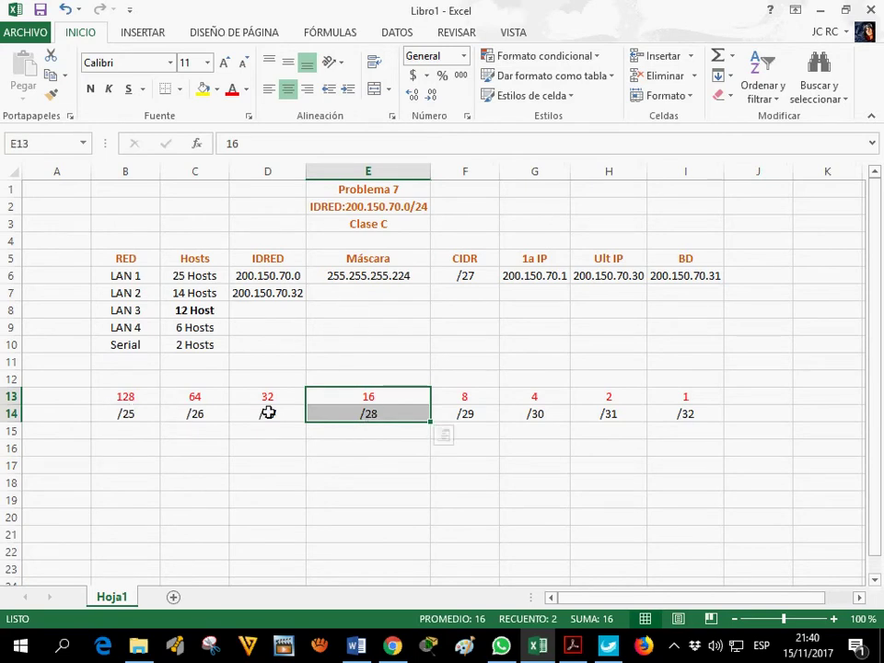
left_click(348, 299)
type("255.2")
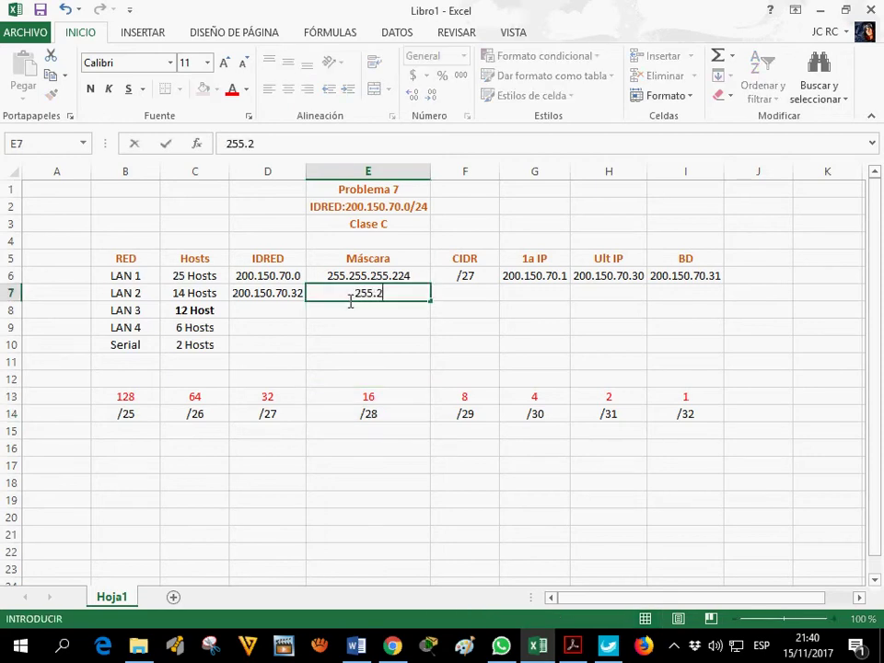
type("55.255.240")
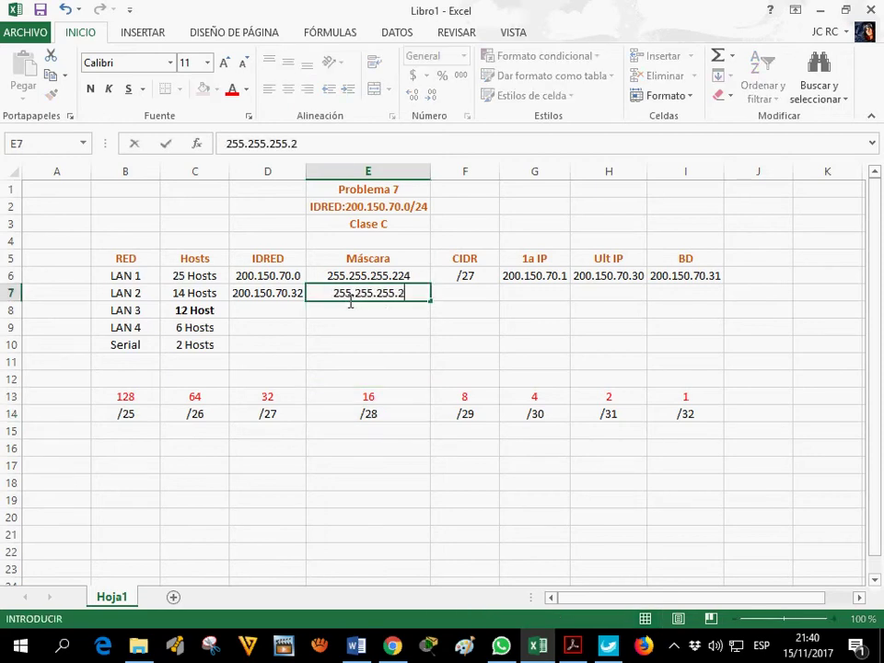
left_click(465, 292)
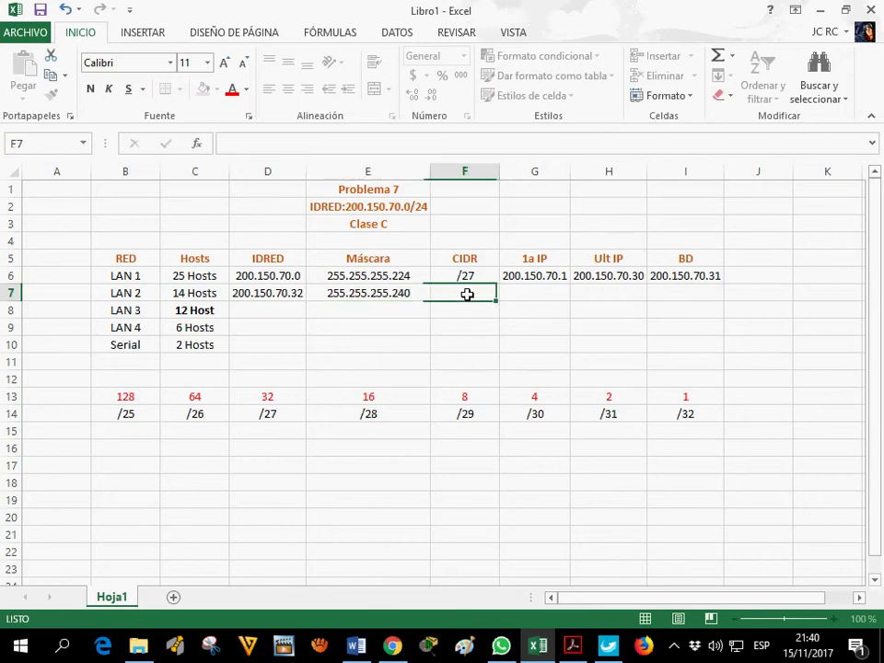
left_click(285, 145)
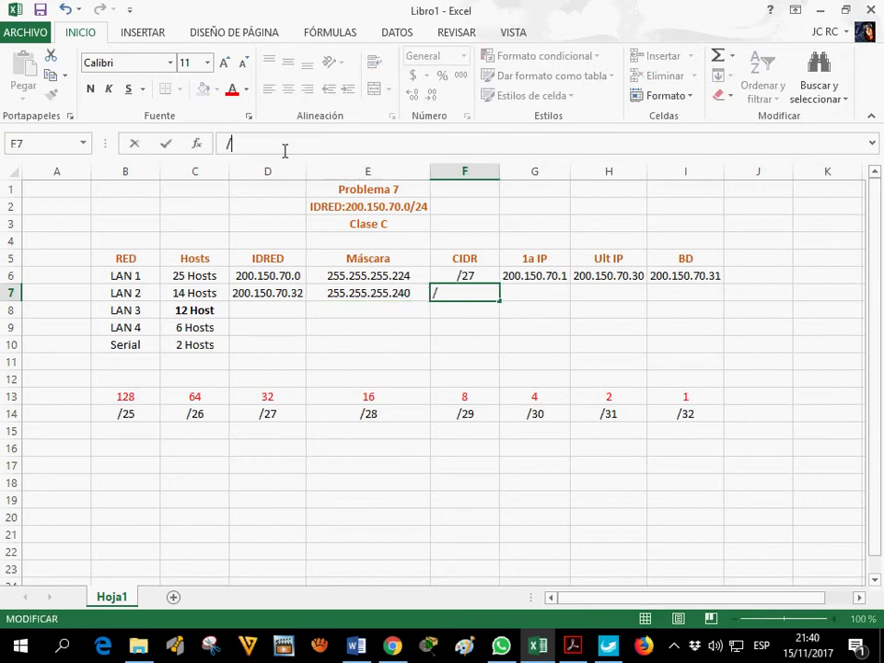
Step: Enter 200.150.70.33 as LAN 2's first IP in the 1a IP column
left_click(525, 298)
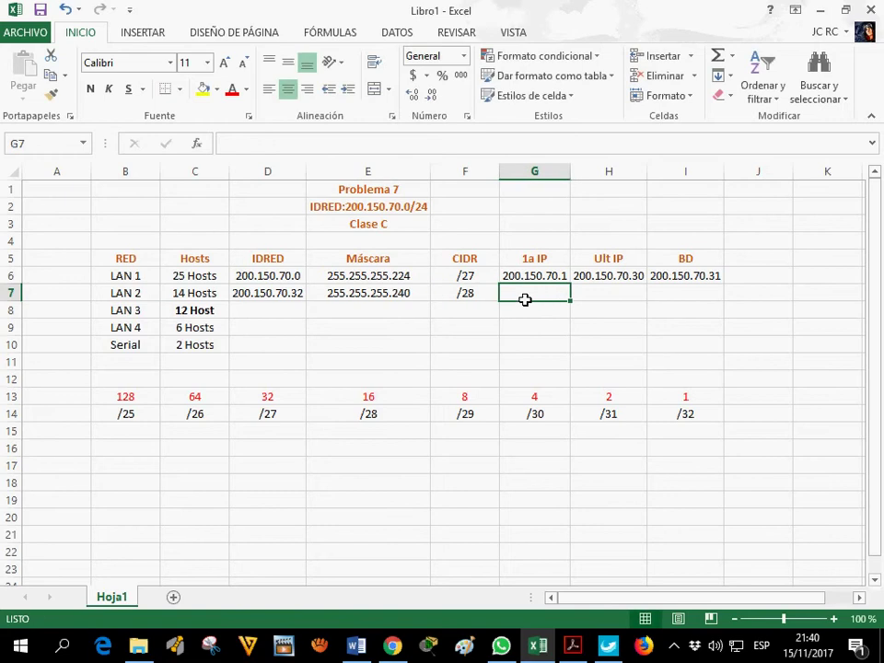
type("200.")
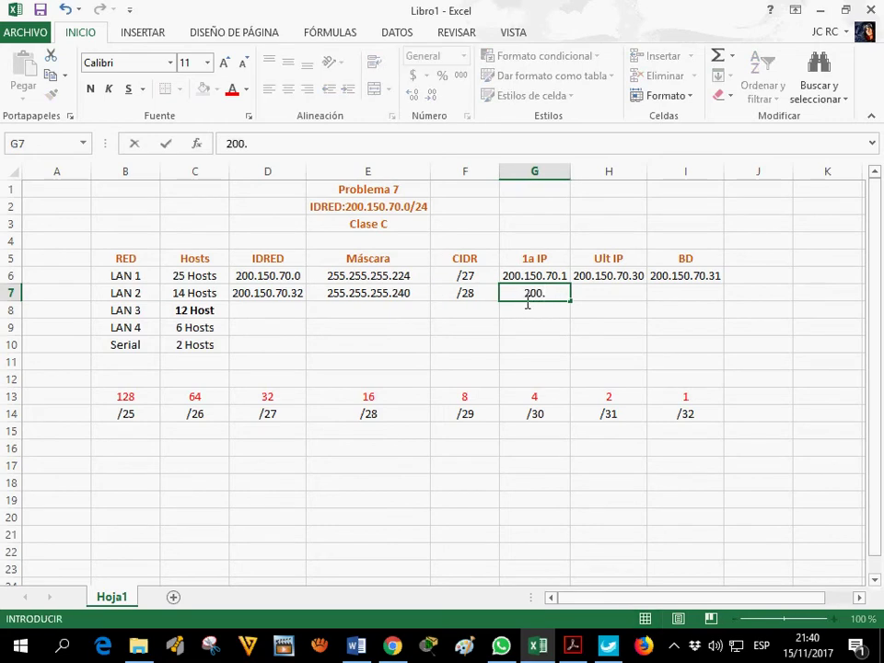
type("150.70.33")
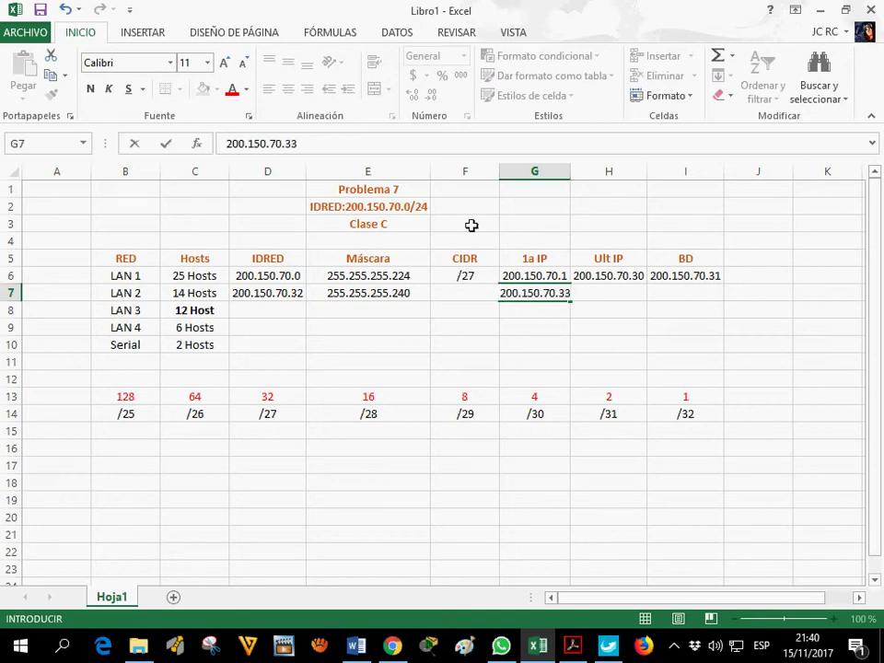
Step: Widen the 1a IP column so that the LAN 2 address fits
left_click(563, 172)
left_click_drag(571, 173, 576, 173)
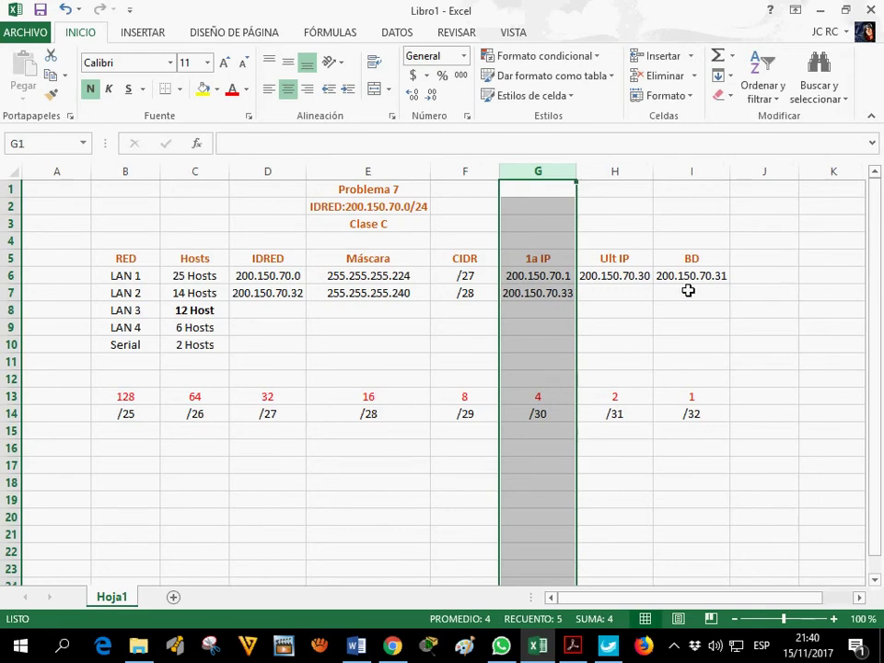
Step: Calculate 31+16 in the Windows Calculator and enter 200.150.70.47 as LAN 2's broadcast address in the BD column
left_click_drag(691, 277, 701, 292)
left_click(685, 295)
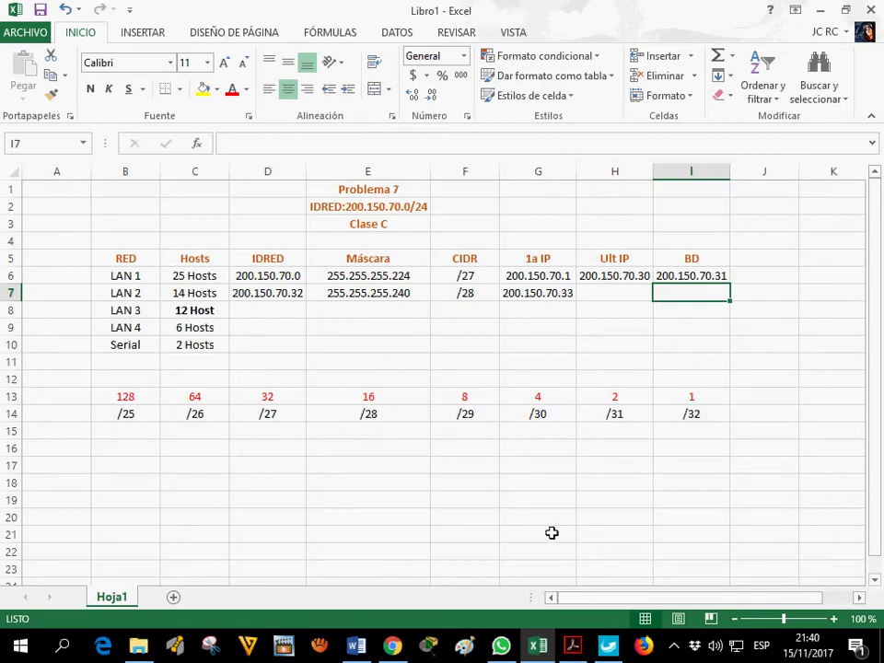
key("super+r")
type("calc")
left_click(148, 594)
type("31+16=")
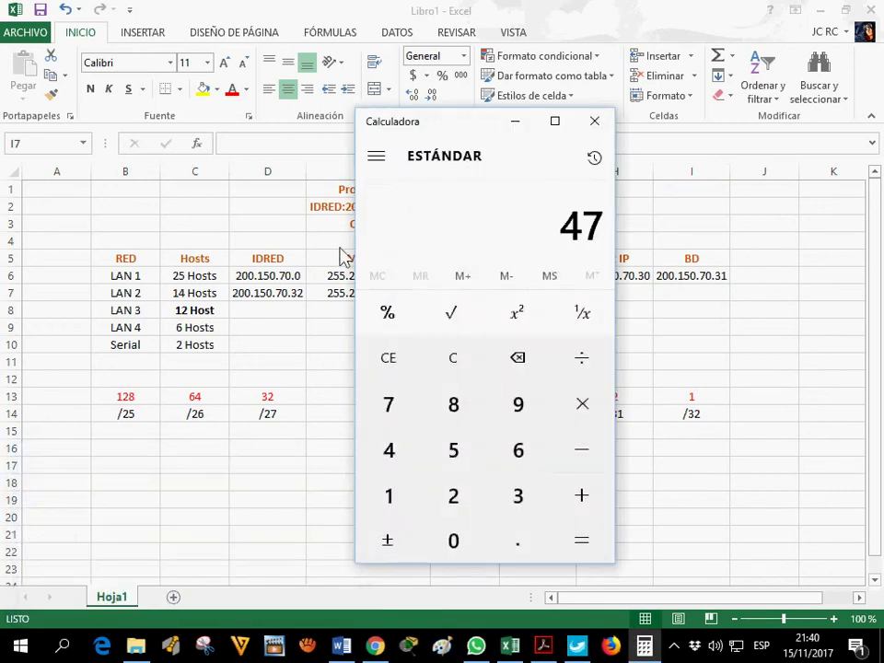
left_click(515, 121)
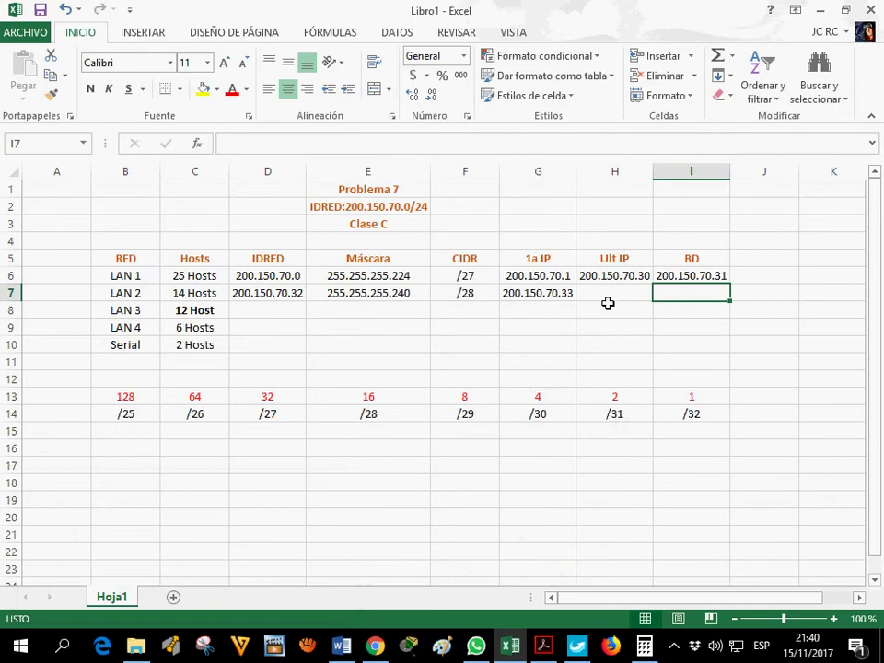
type("200.150.70.47")
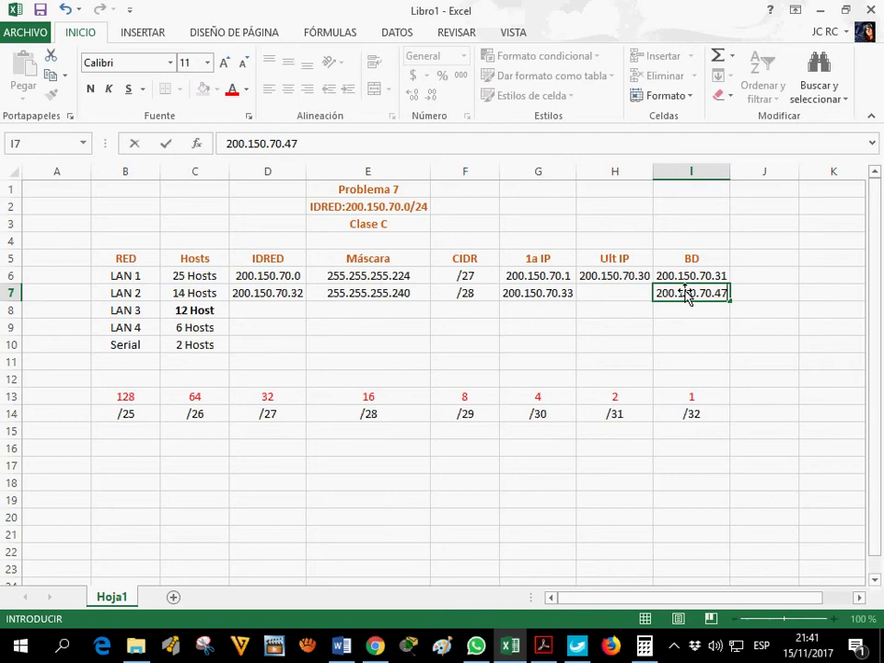
Step: Enter 200.150.70.46 as LAN 2's last usable IP in the Ult IP column
left_click(613, 302)
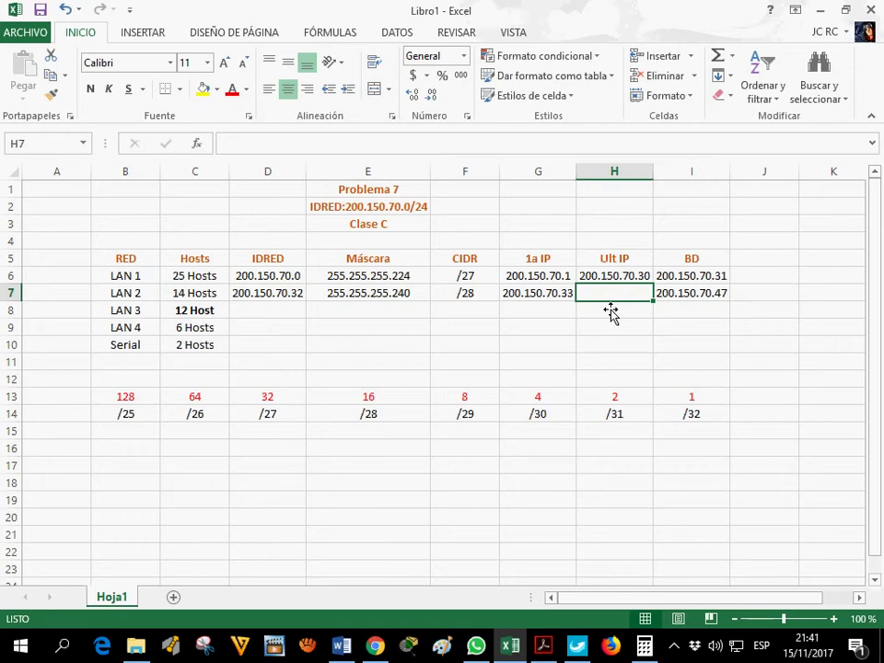
type("200.150")
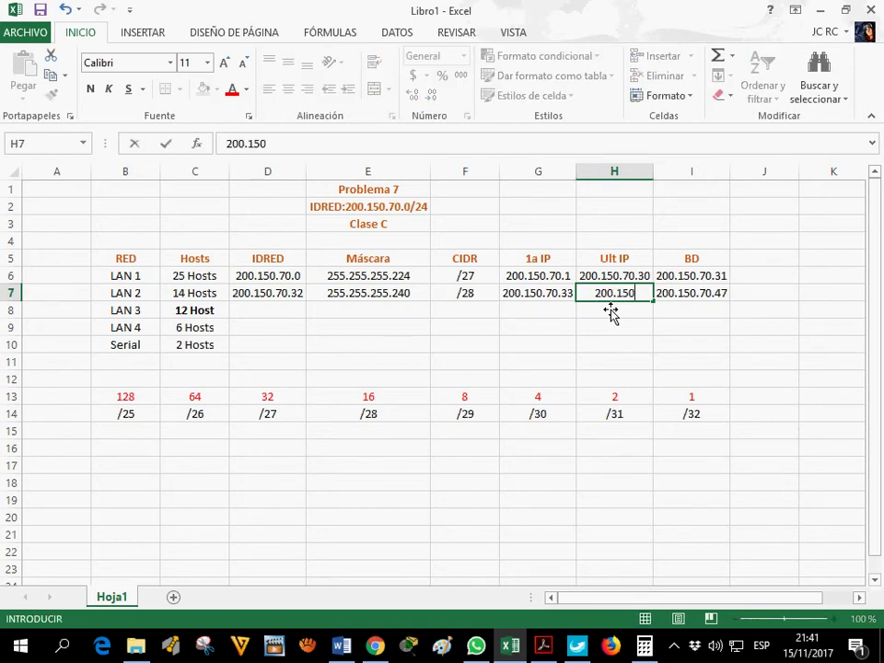
type(".70.46")
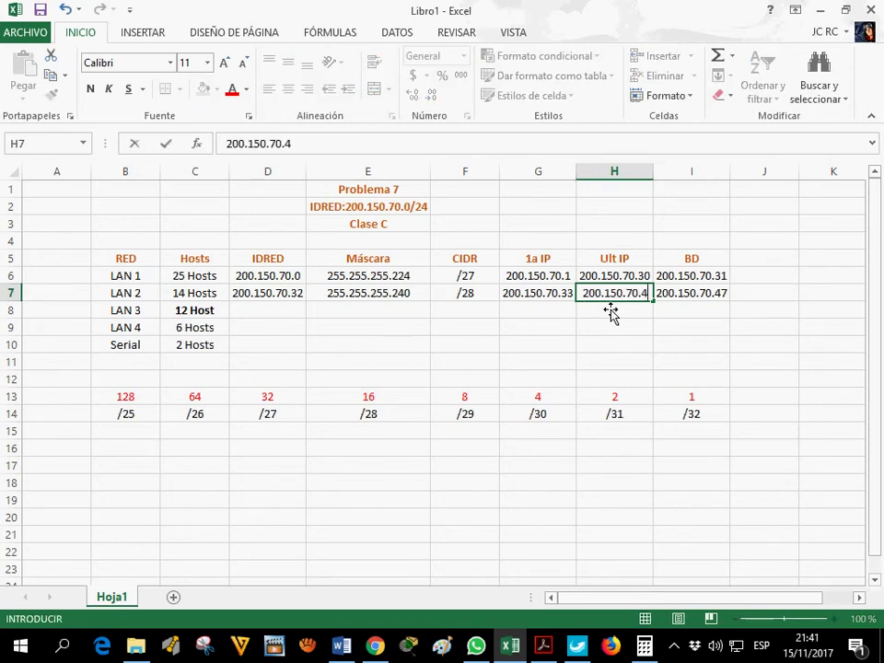
left_click(571, 327)
Step: Compare the blocks of 8 and 16 for LAN 3 and enter /28 as its CIDR value
left_click(444, 310)
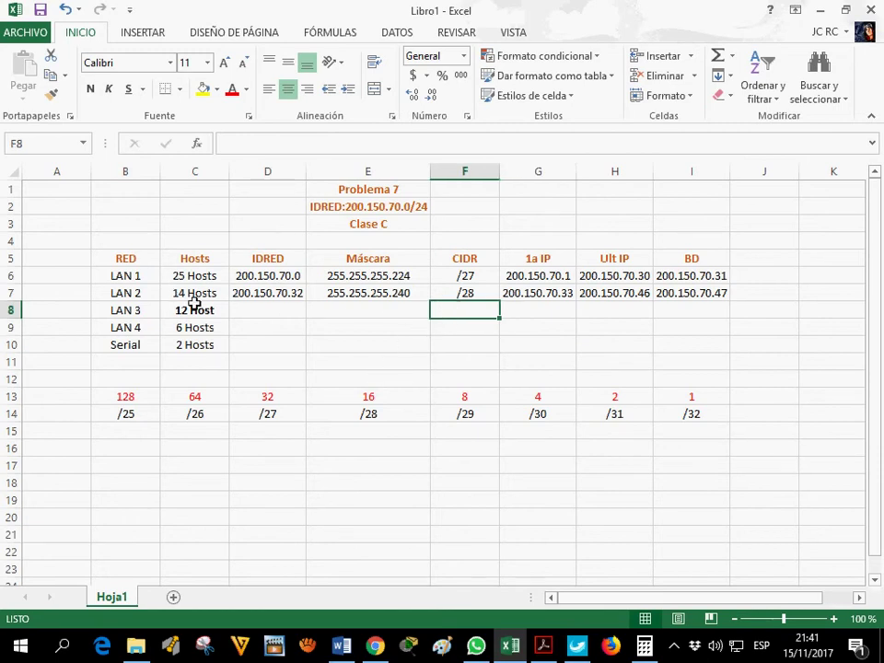
left_click(262, 317)
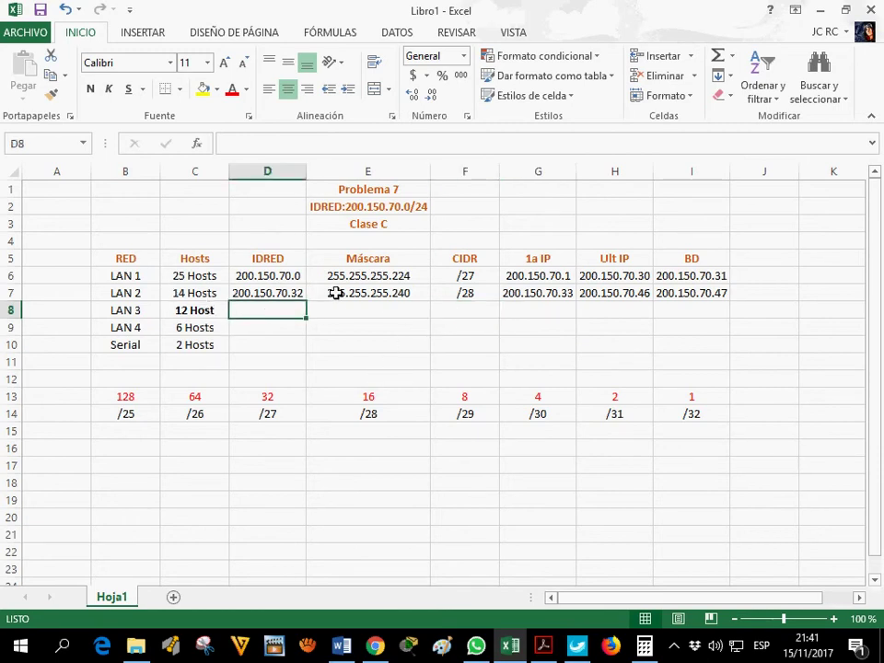
mouse_move(466, 405)
left_mouse_down()
mouse_move(482, 423)
mouse_move(475, 419)
left_mouse_up()
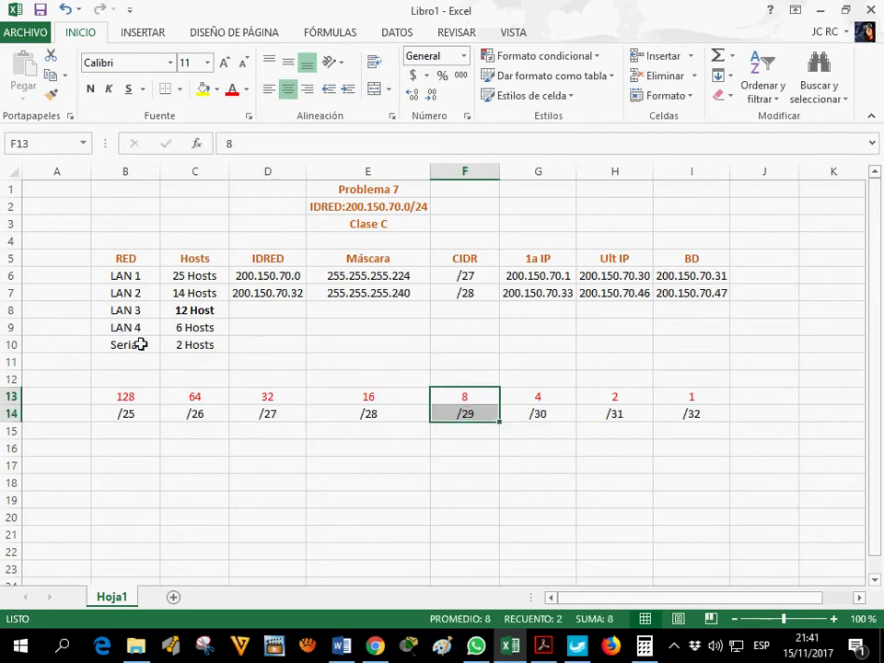
left_click_drag(375, 399, 382, 414)
left_click(459, 313)
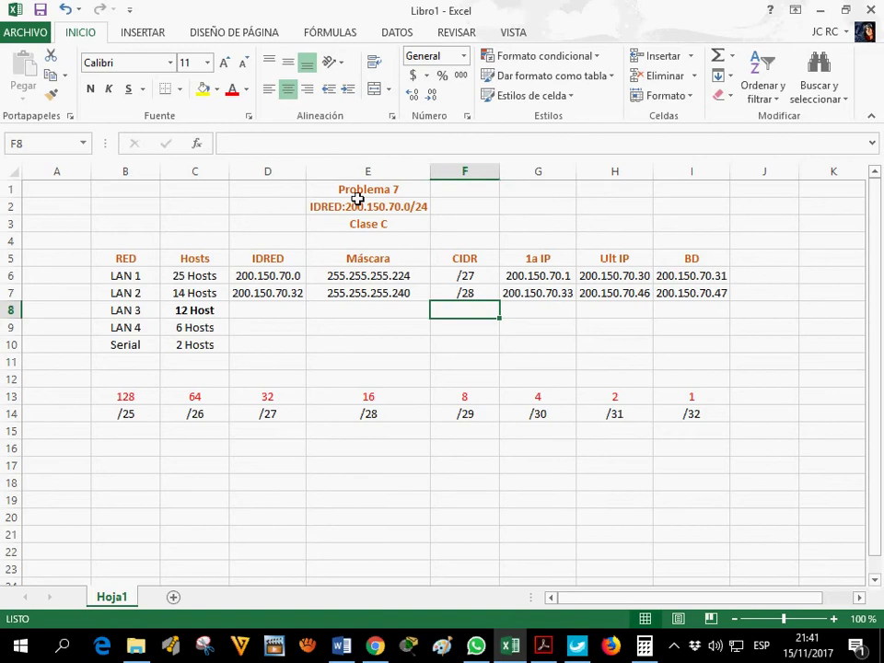
left_click(321, 155)
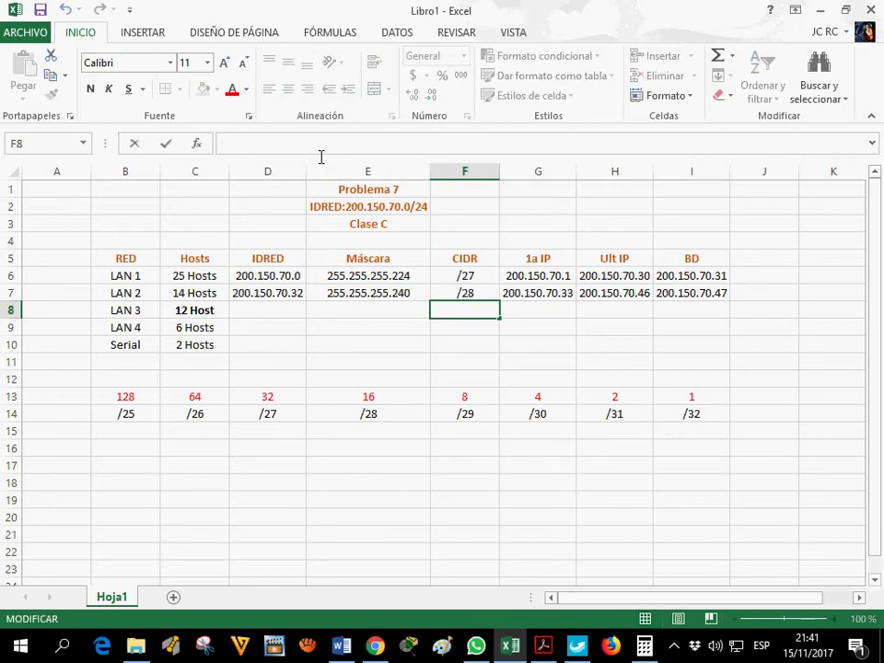
Step: Fill LAN 2's mask down to LAN 3 and correct the copied value to 255.255.255.240
left_click(380, 297)
left_click_drag(434, 305, 436, 327)
left_click(416, 313)
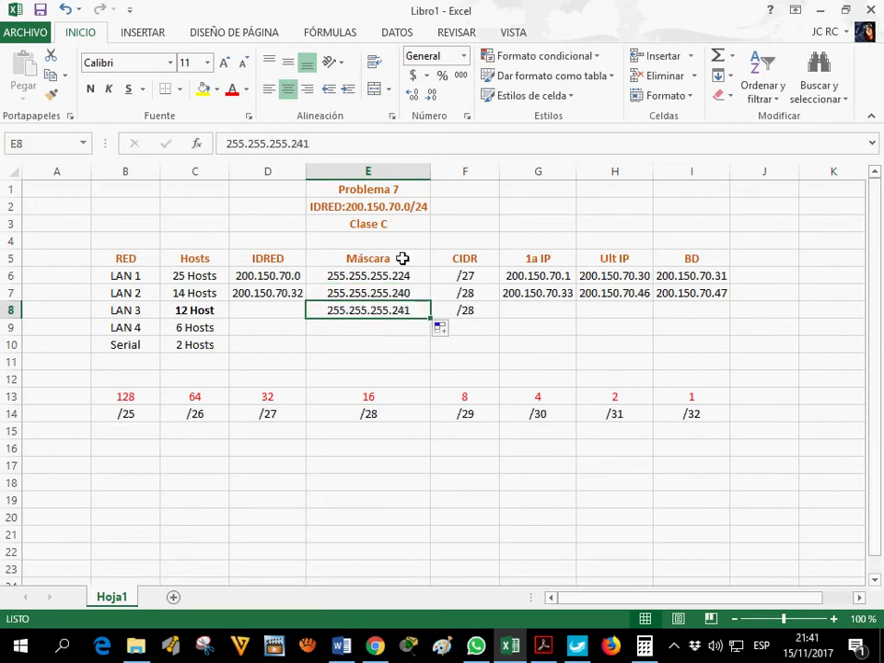
left_click(323, 149)
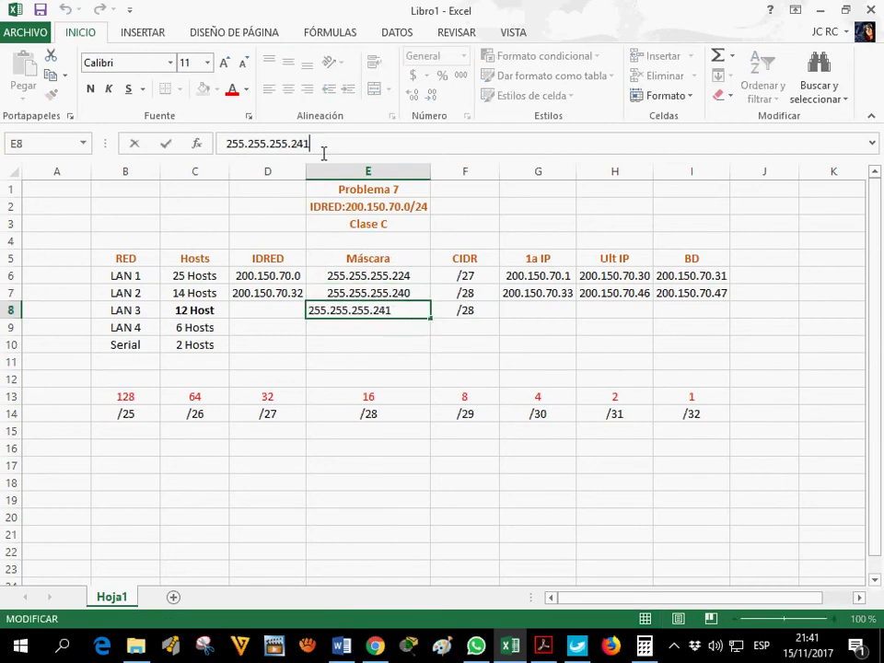
Step: Enter 200.150.70.48 as LAN 3's network ID in the IDRED column
left_click(276, 311)
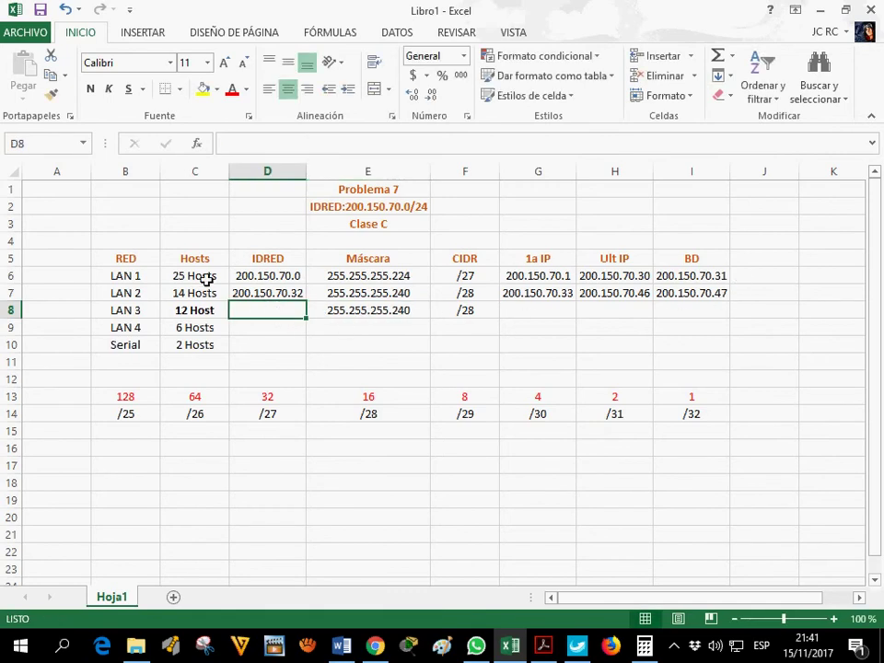
type("200.1")
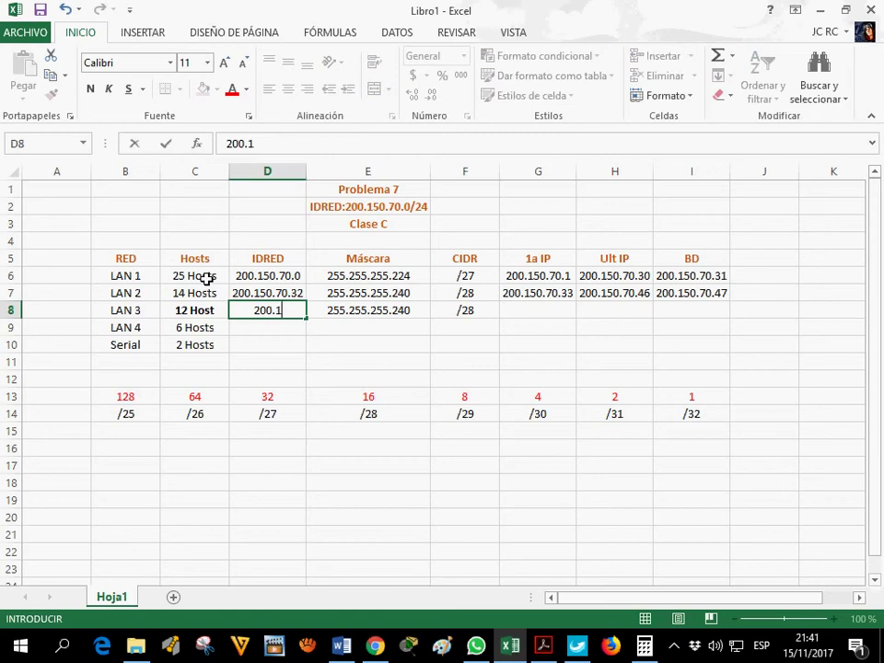
type("50.70")
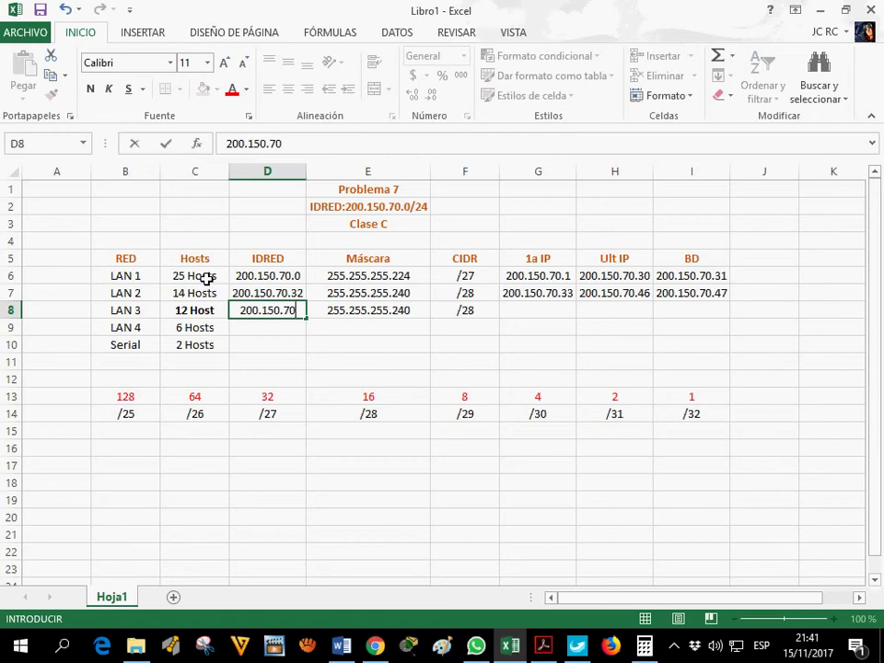
type(".48")
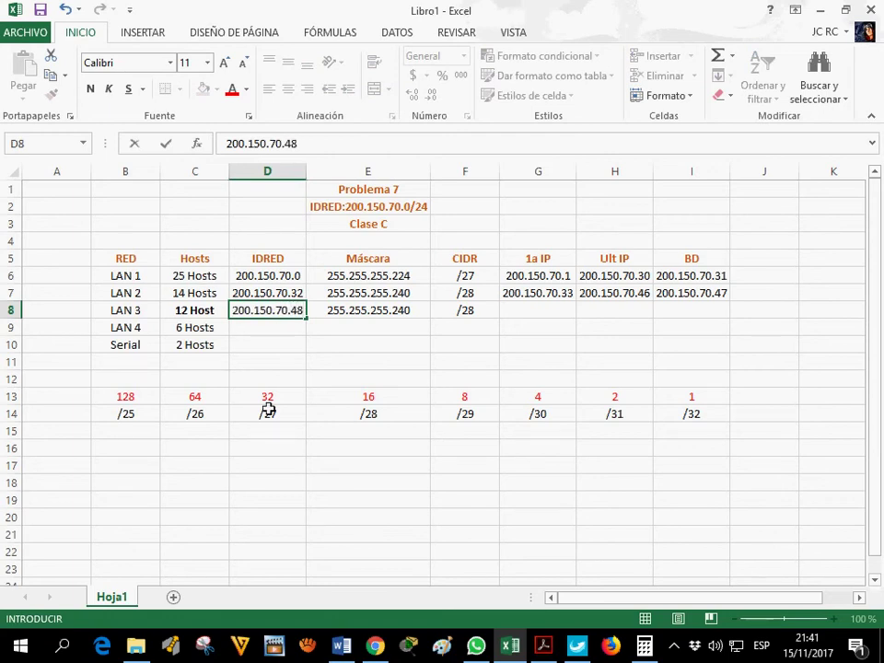
left_click(286, 362)
key("Up")
key("Up")
key("Up")
key("Up")
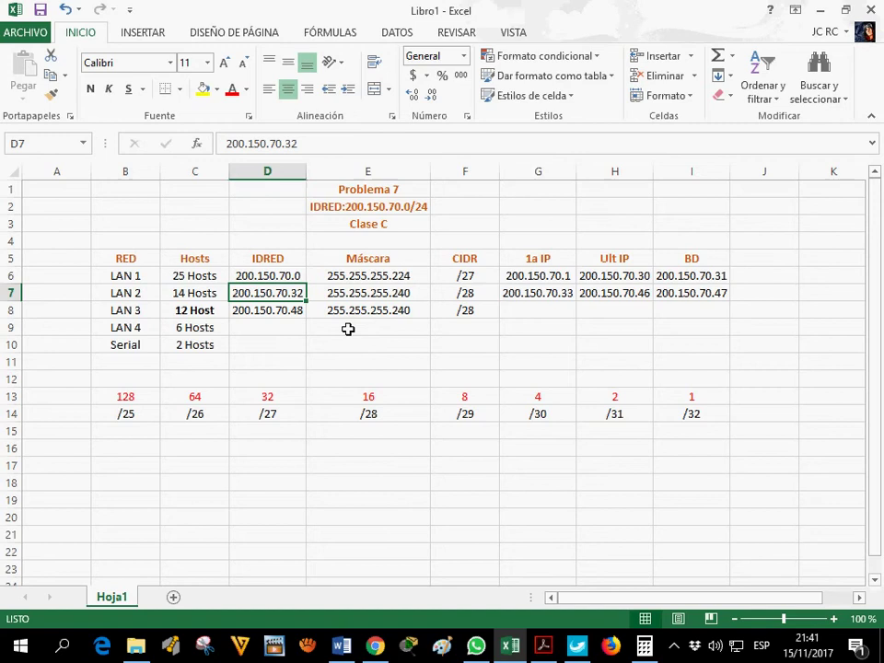
key("Down")
key("Right")
Step: Enter 200.150.70.49 as LAN 3's first IP in the 1a IP column
left_click(521, 311)
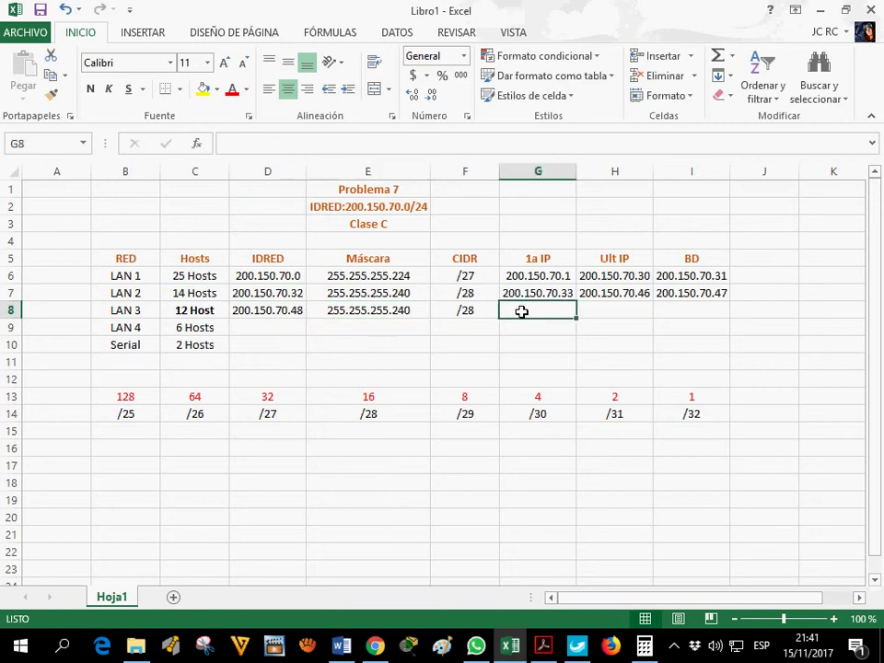
type("220")
key("BackSpace")
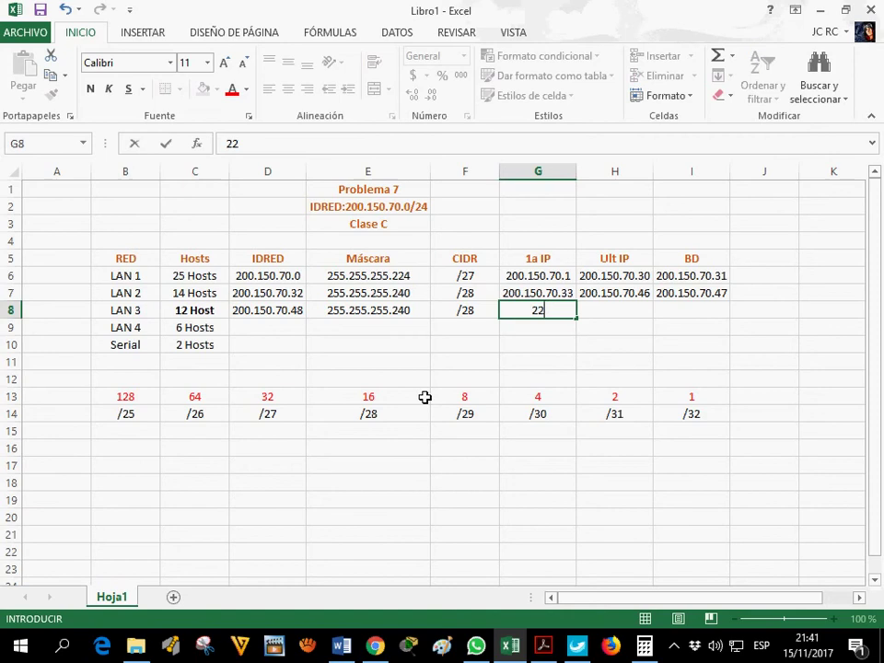
type("0.150.704")
key("BackSpace")
type(".")
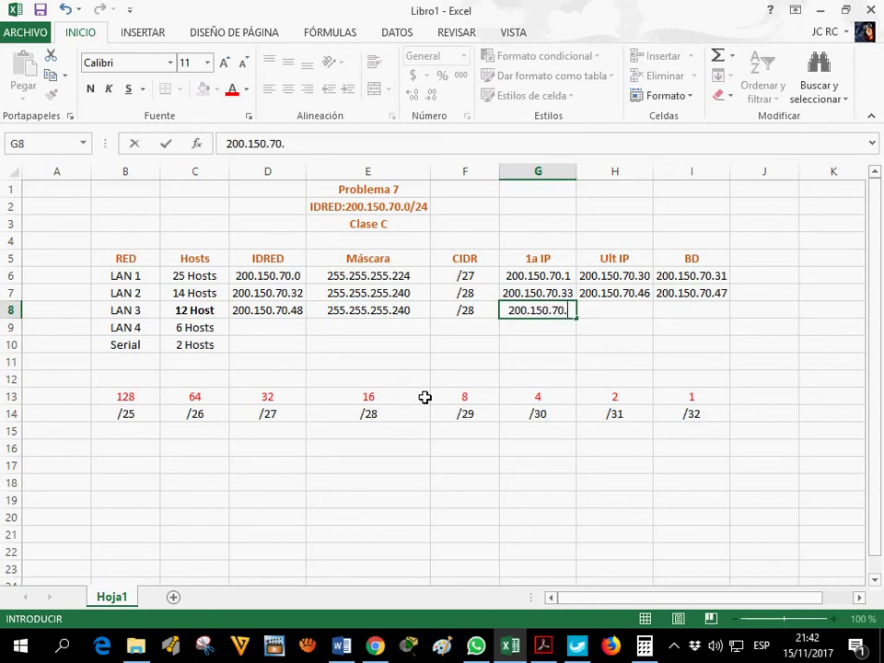
type("49")
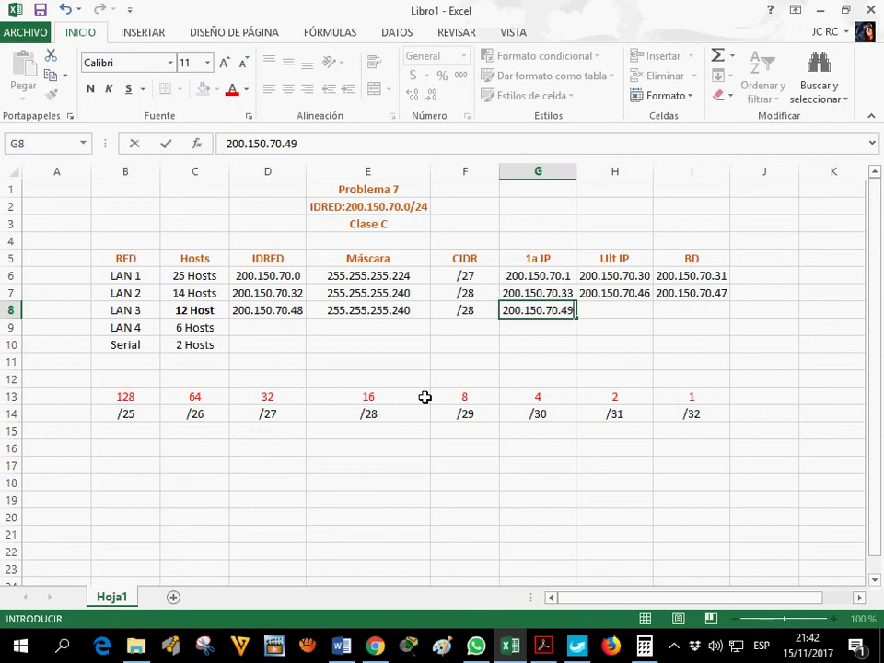
Step: Add 16 to the previous result in the Calculator to work out LAN 3's broadcast address
left_click(706, 314)
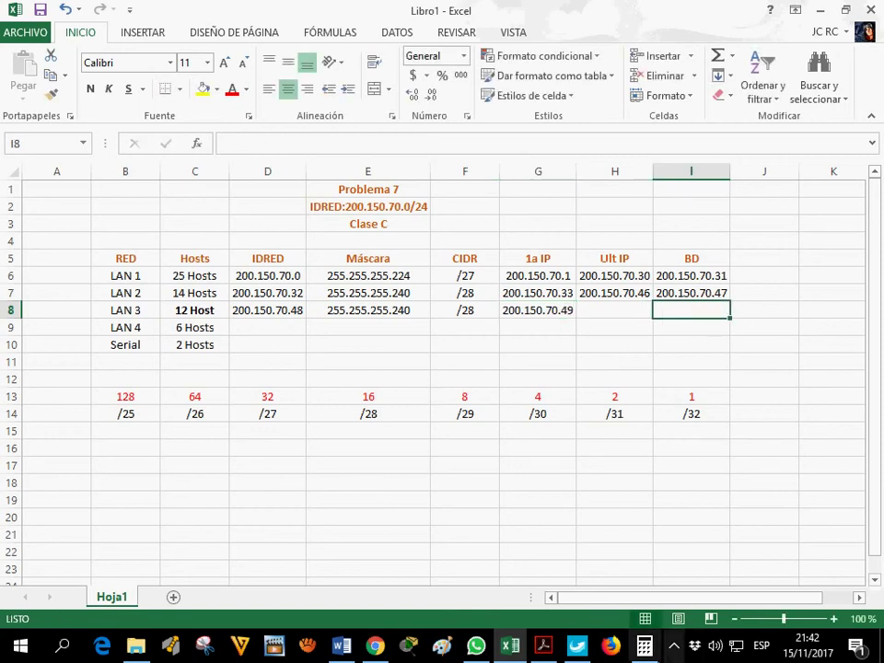
left_click(647, 645)
type("+16")
key("Return")
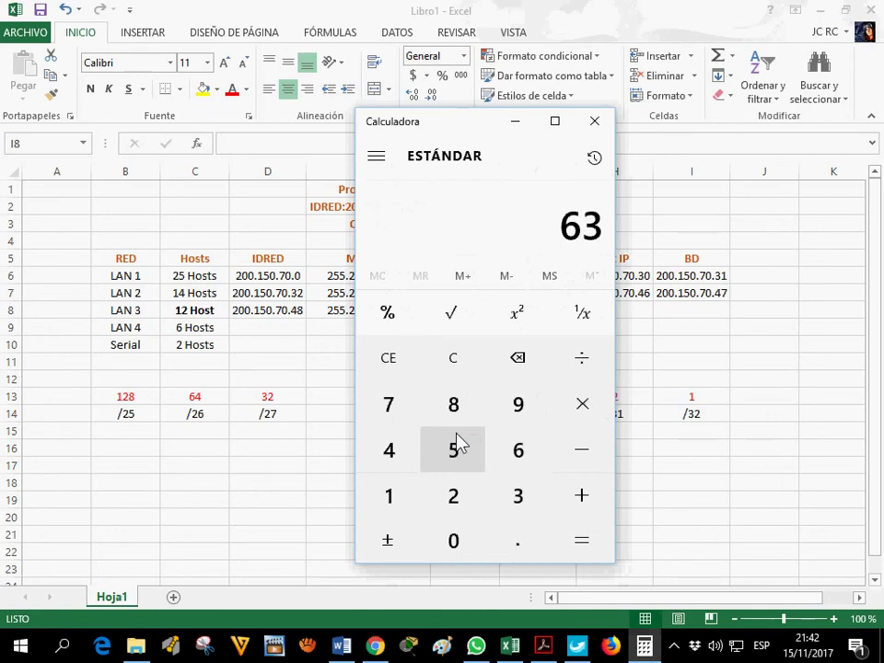
left_click(523, 122)
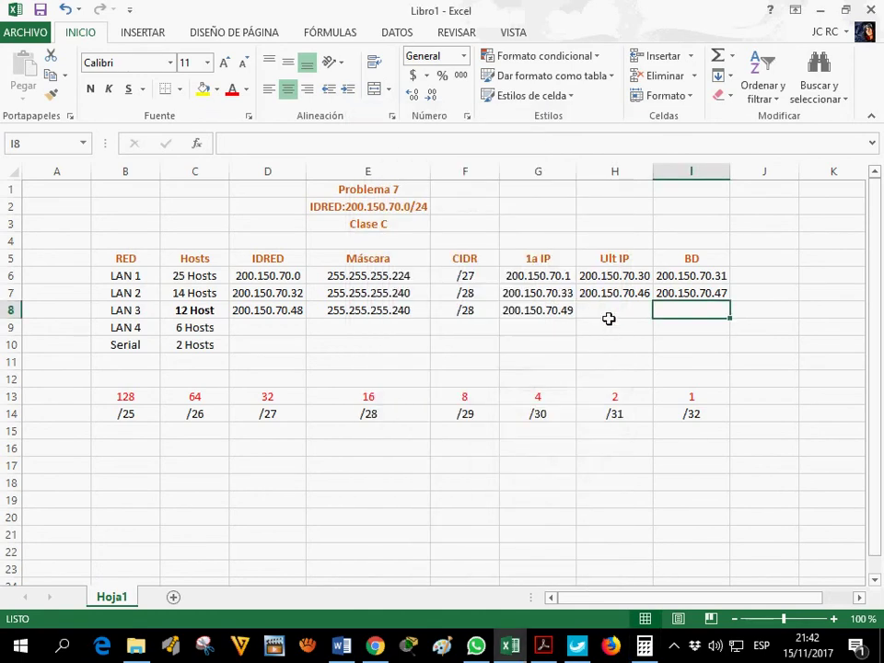
Step: Enter 200.150.70.63 as LAN 3's broadcast address in the BD column, rechecking the Calculator for the last octet
left_click(610, 313)
left_click(677, 316)
type("1")
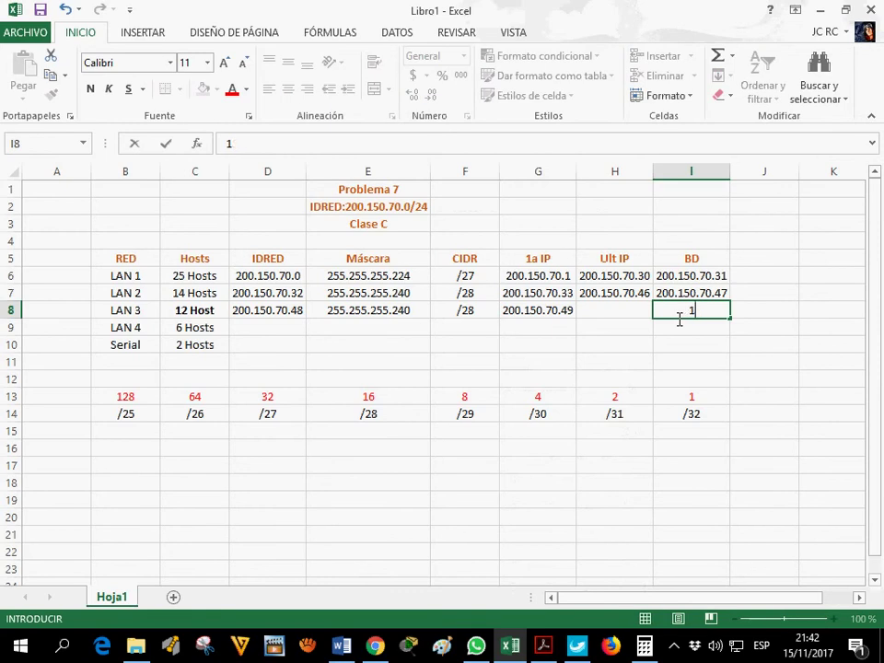
type("50200.150.70")
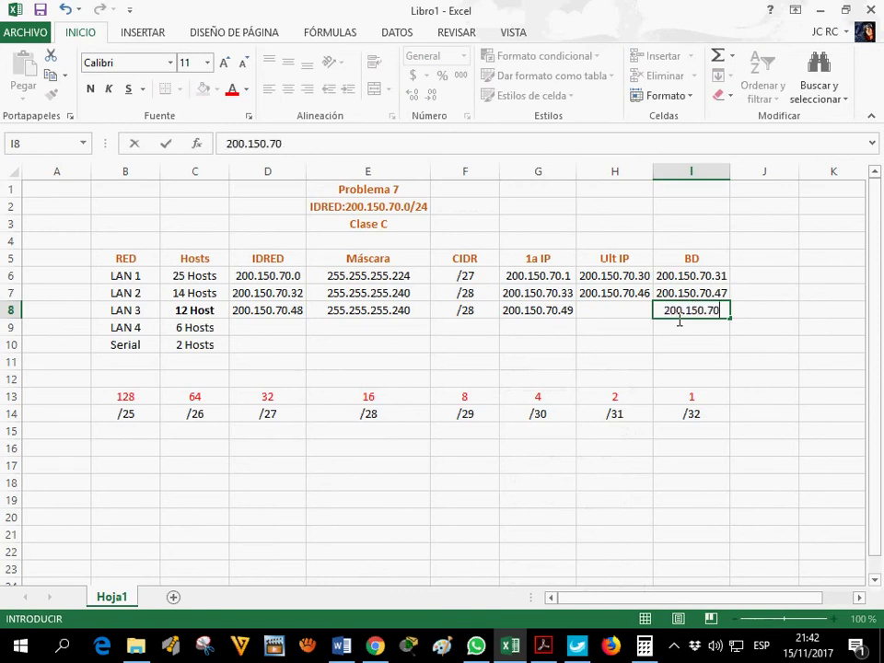
type(".")
left_click(645, 647)
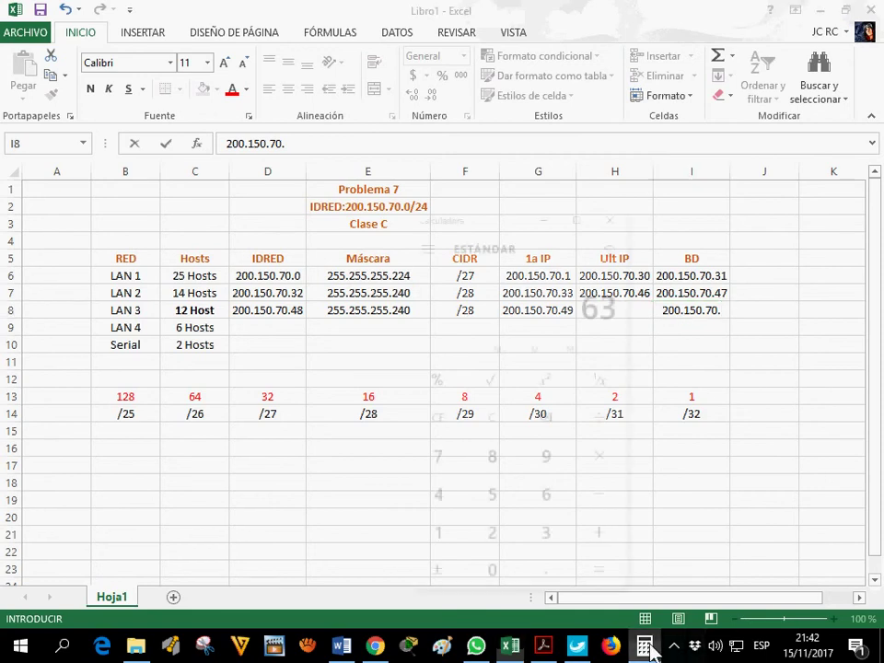
left_click(648, 648)
type("63")
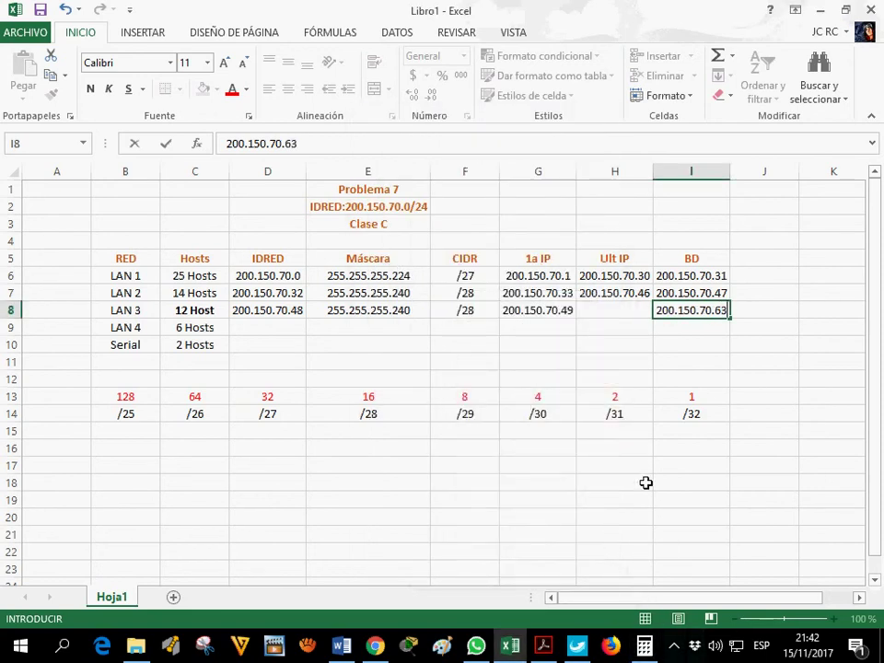
Step: Enter 200.150.70.62 as LAN 3's last usable IP in the Ult IP column
left_click(601, 318)
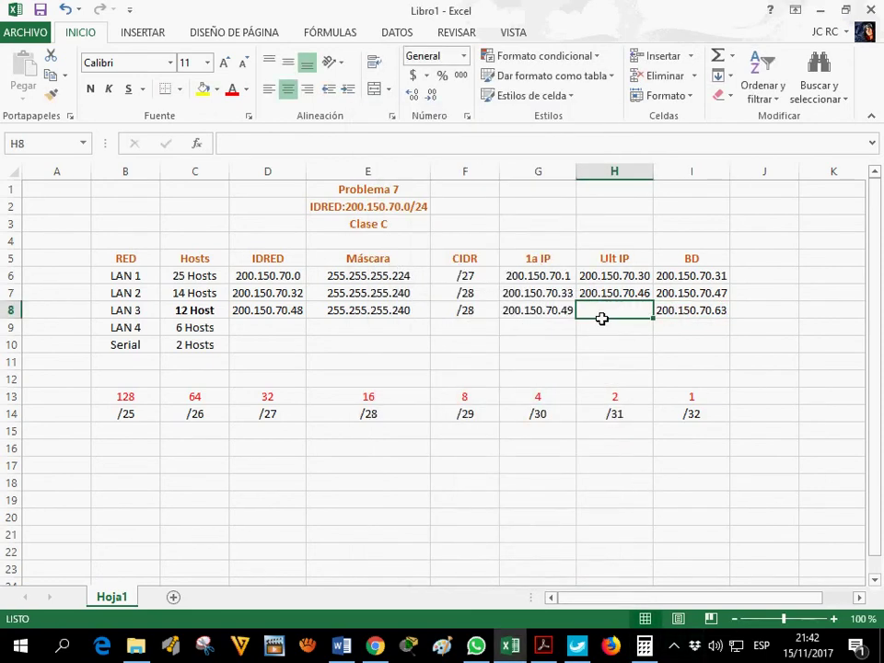
type("200.150.70.62")
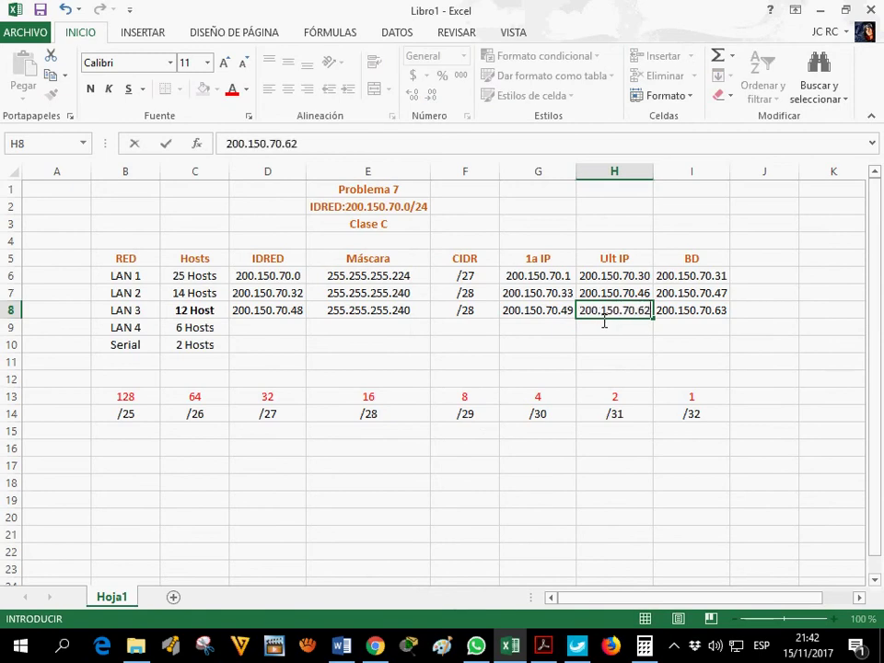
left_click(470, 329)
Step: Check the 8-address block in the reference table and fill the CIDR column down from LAN 3 to give LAN 4 /29
left_click(282, 330)
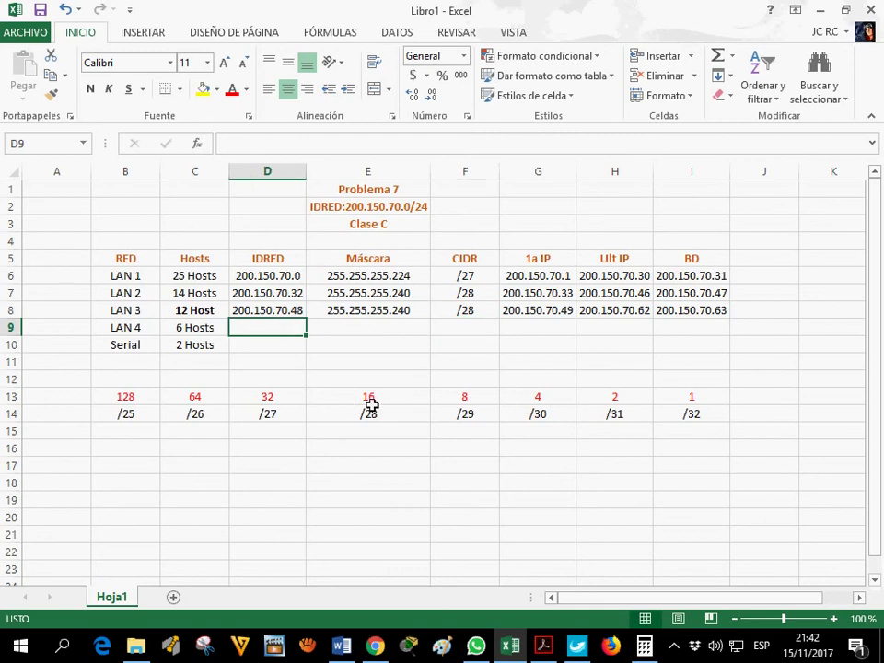
left_click_drag(387, 403, 392, 419)
left_click(463, 401)
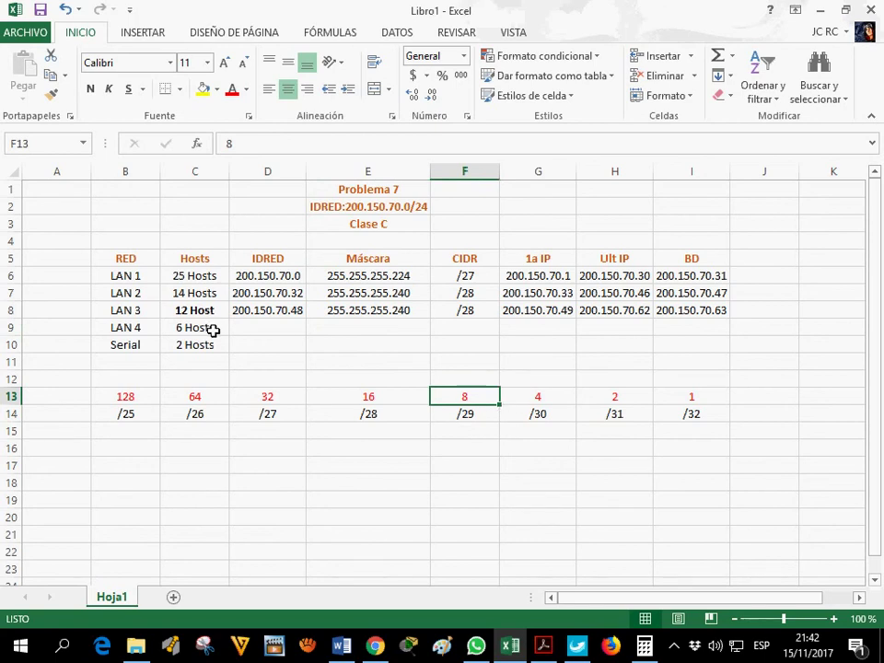
left_click(466, 414, "shift")
left_click(468, 314)
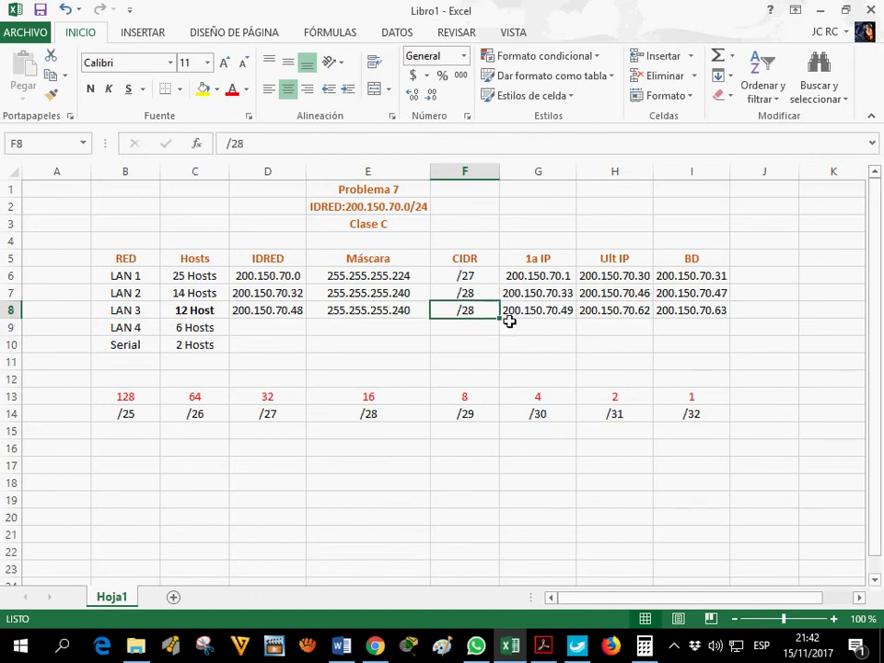
left_click_drag(508, 326, 471, 333)
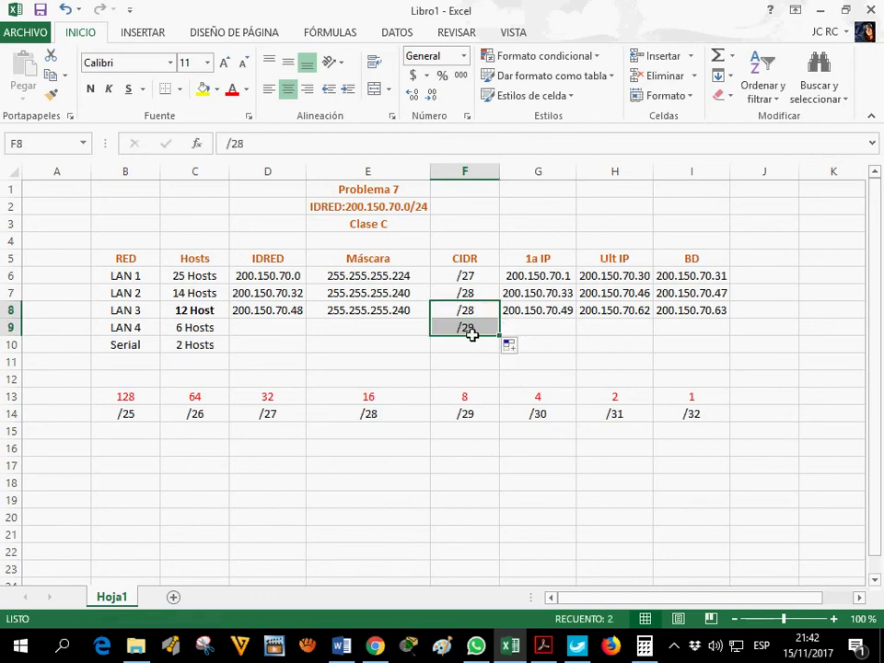
Step: Enter 255.255.255.248 as LAN 4's mask in the Máscara column and 200.150.70.64 as its network ID in the IDRED column
left_click(372, 333)
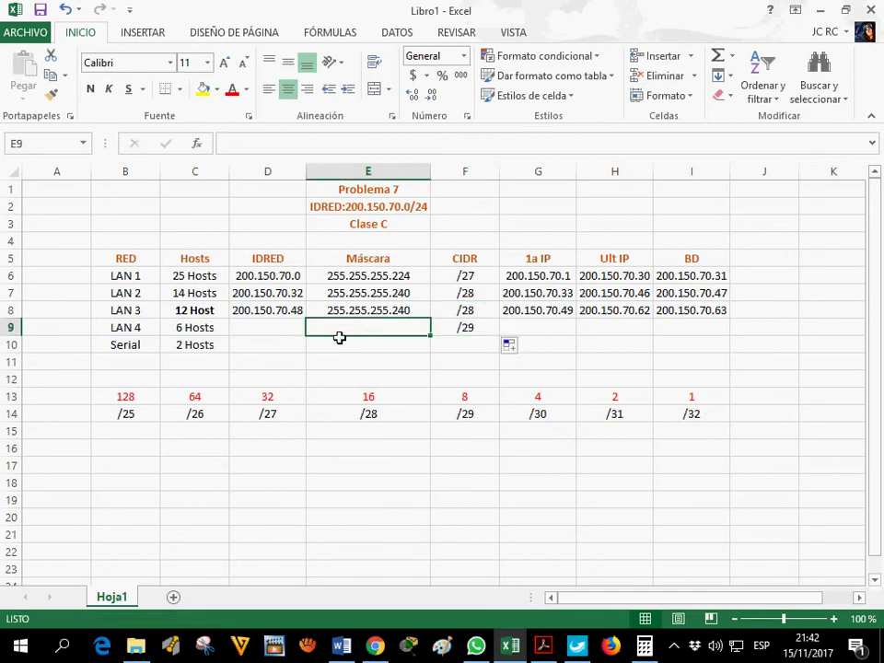
type("2")
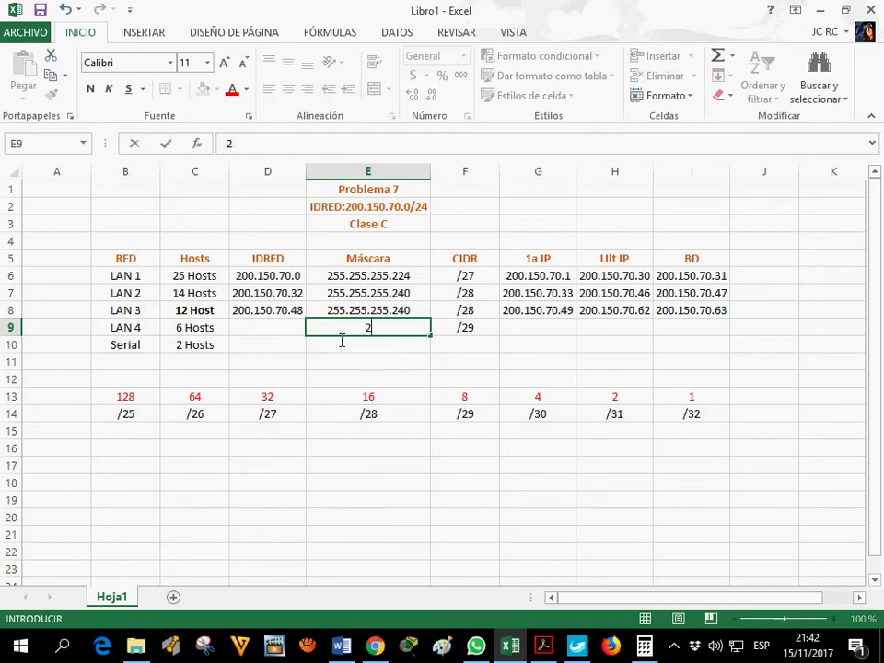
type("55.255.2")
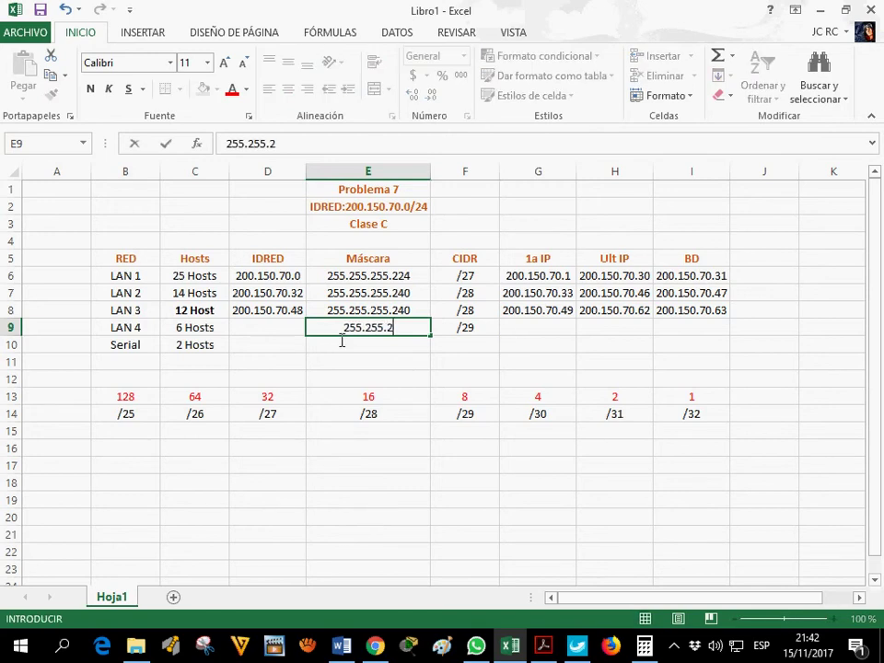
type("55.255.248")
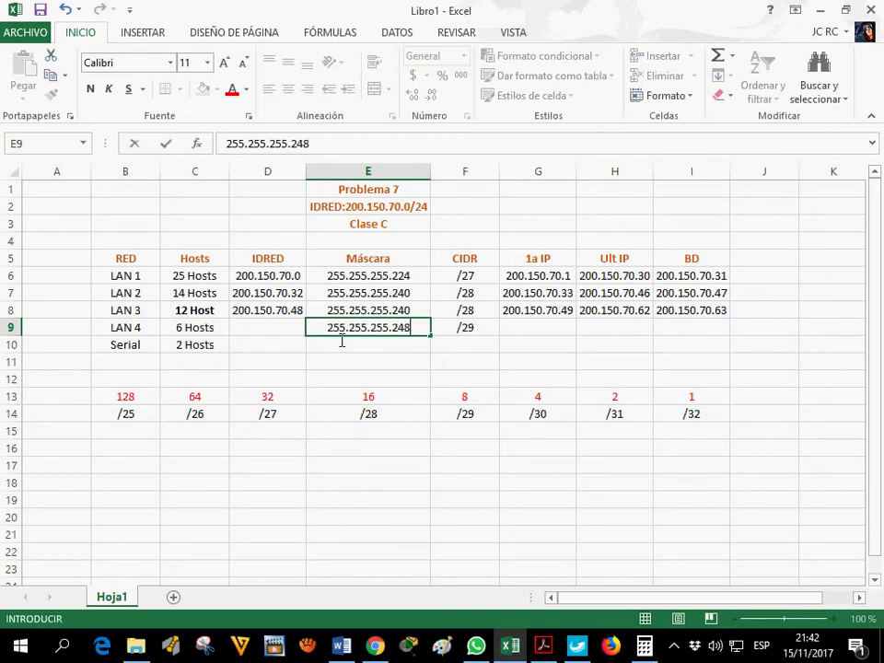
left_click(261, 329)
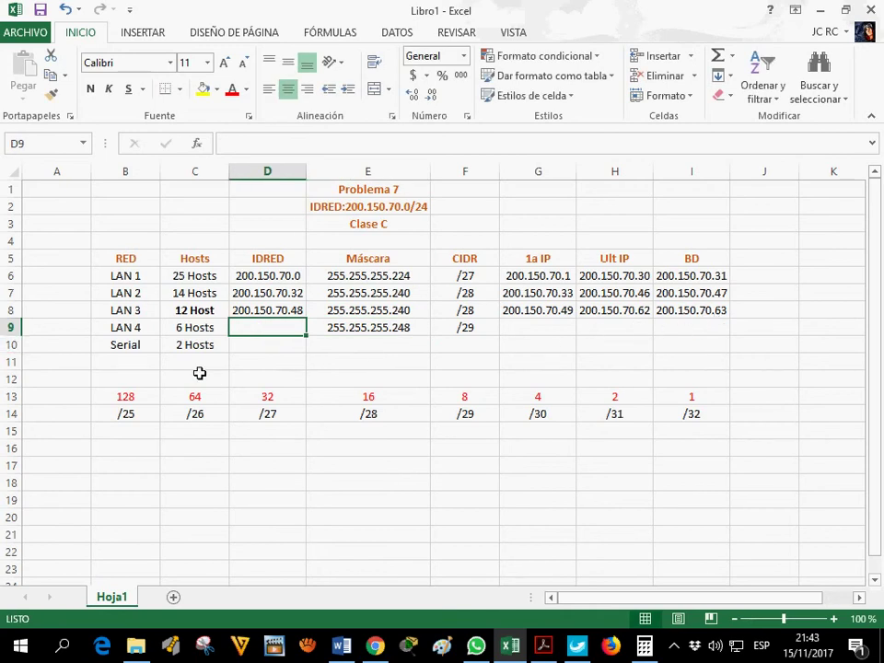
type("200.150.70.64")
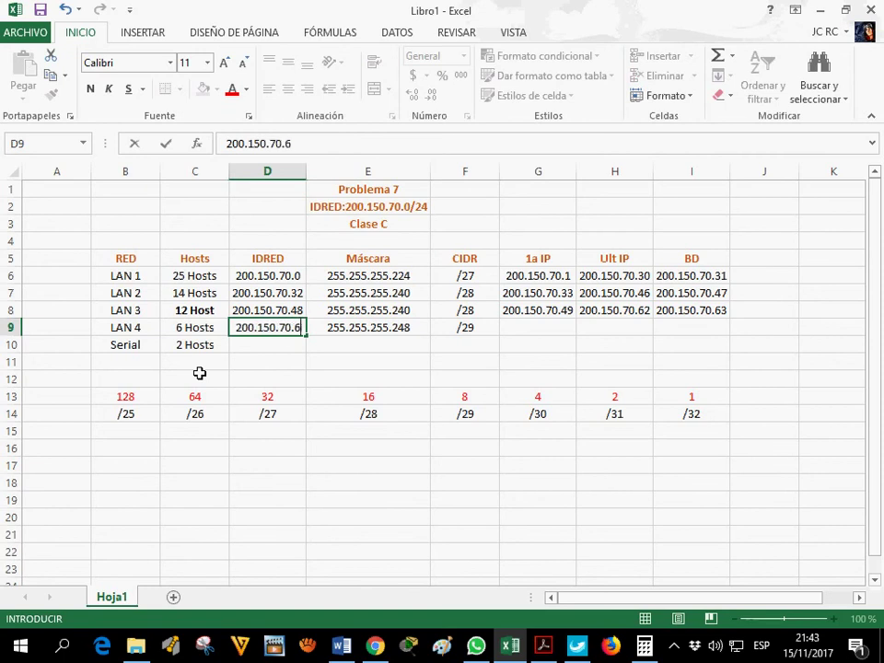
Step: Enter 200.150.70.65 as LAN 4's first IP in the 1a IP column
left_click(528, 335)
type("200.150.")
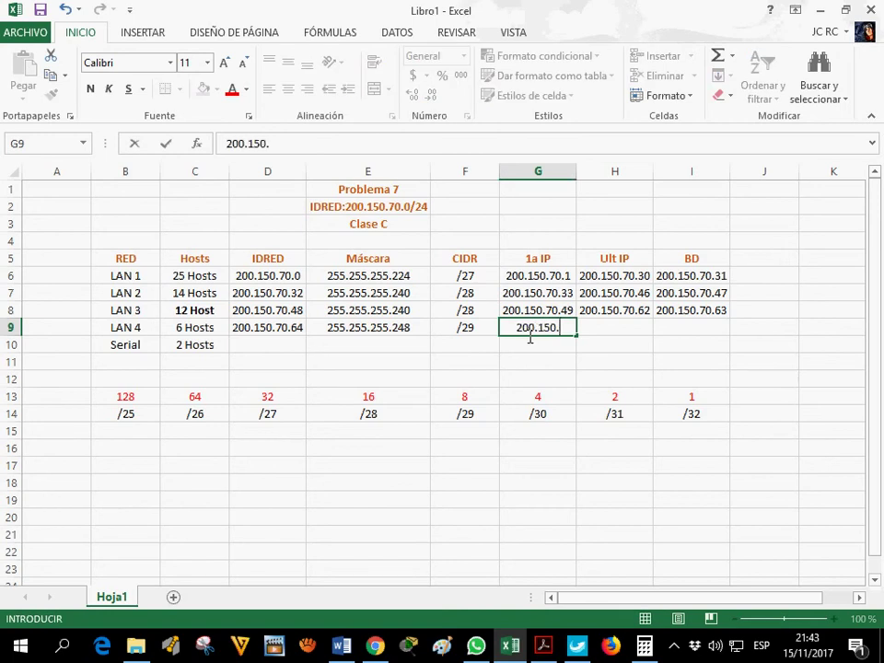
type("7065")
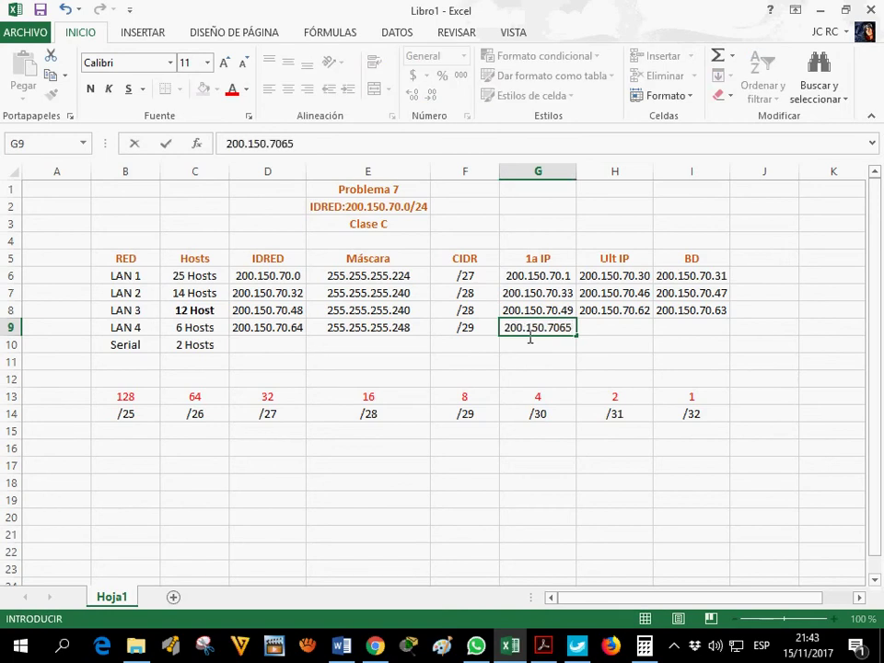
key("BackSpace")
key("BackSpace")
type(".5")
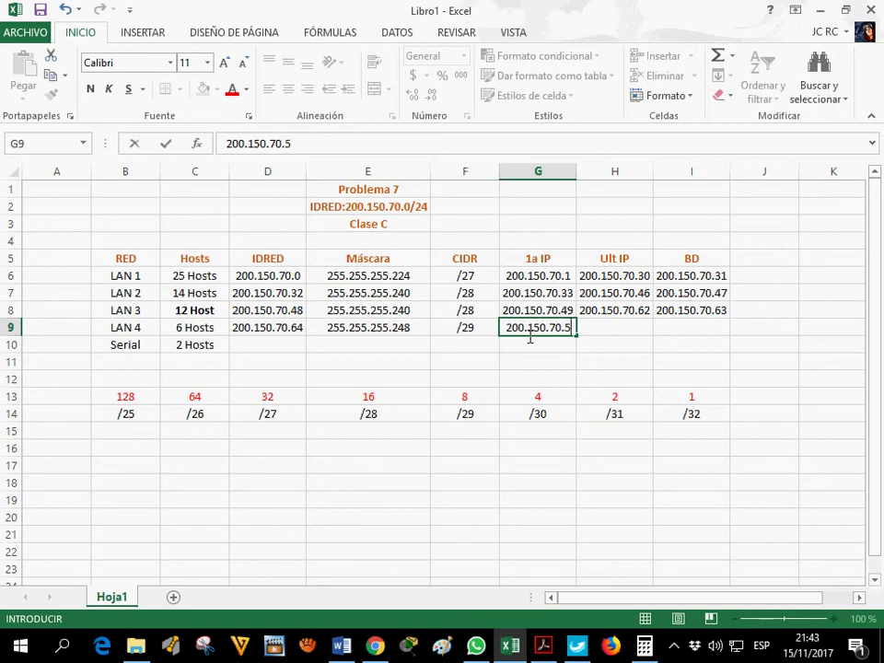
key("BackSpace")
type("65")
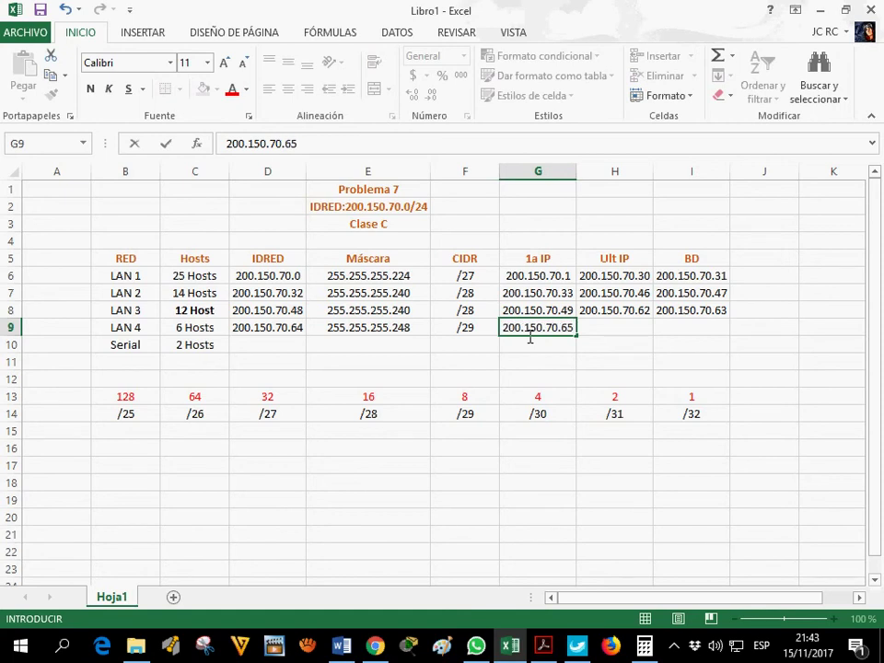
Step: Enter 200.150.70.71 as LAN 4's broadcast address in the BD column
left_click(697, 331)
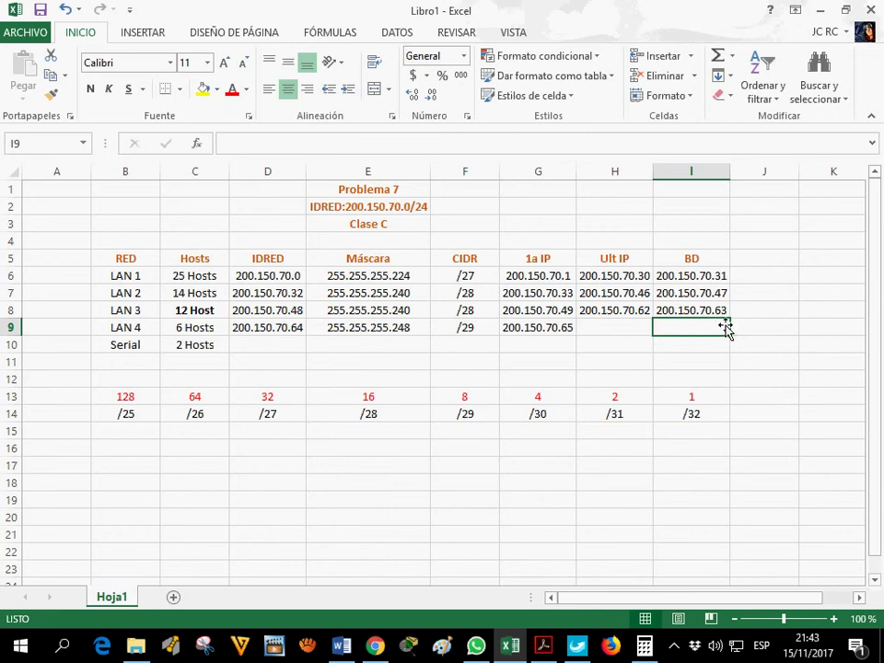
left_click(619, 313)
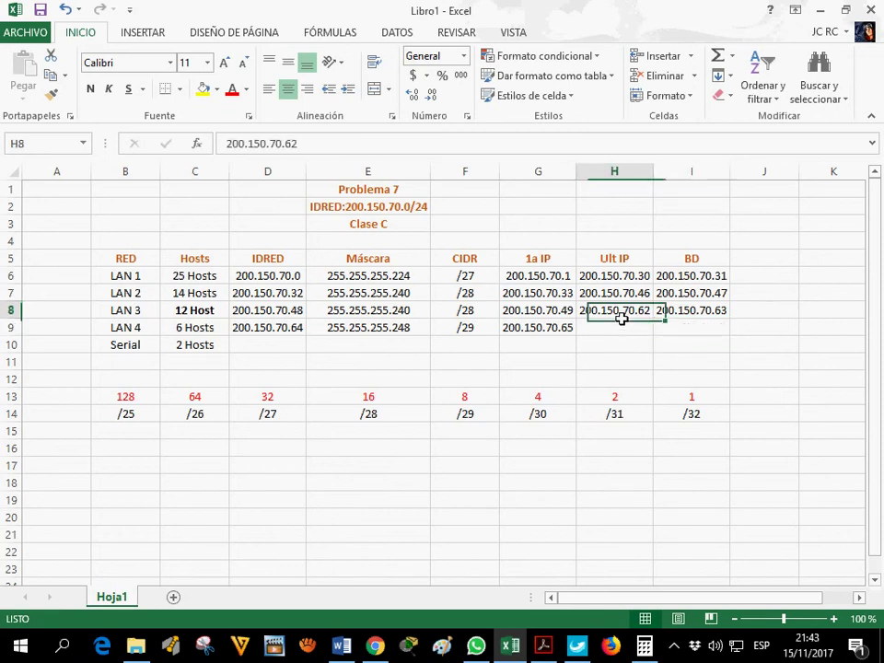
left_click(619, 331)
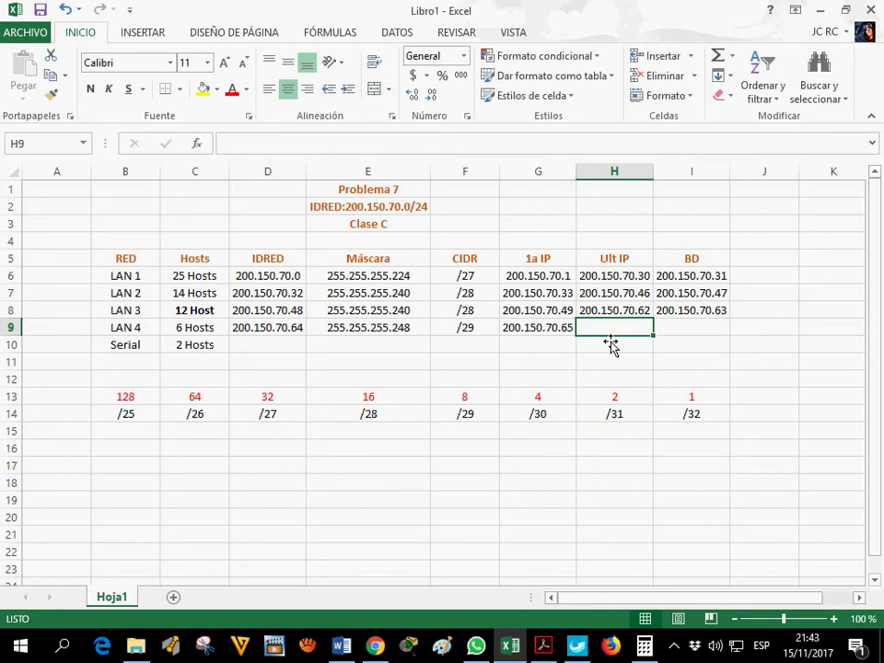
left_click(692, 342)
type("200")
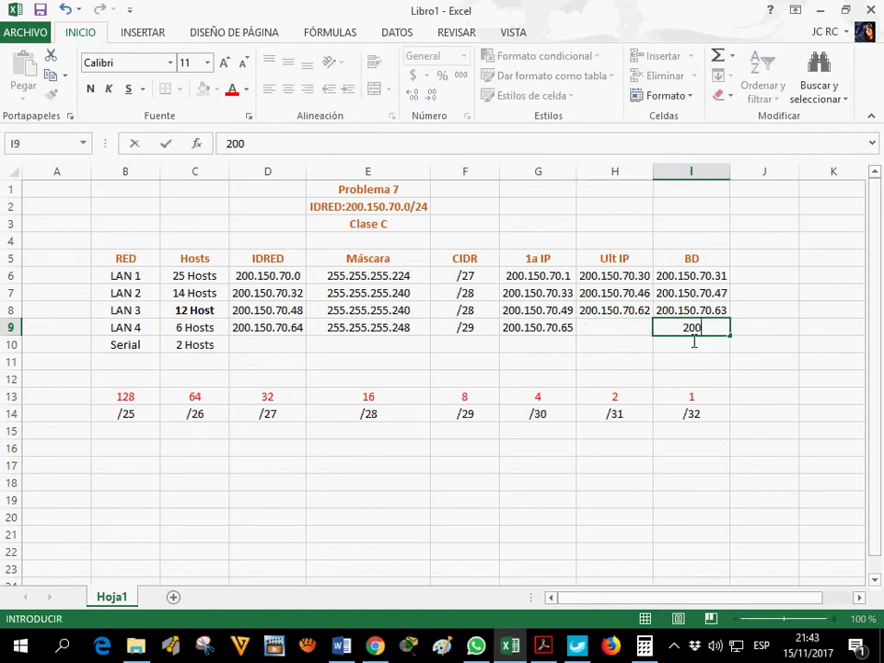
type(".150.70.71")
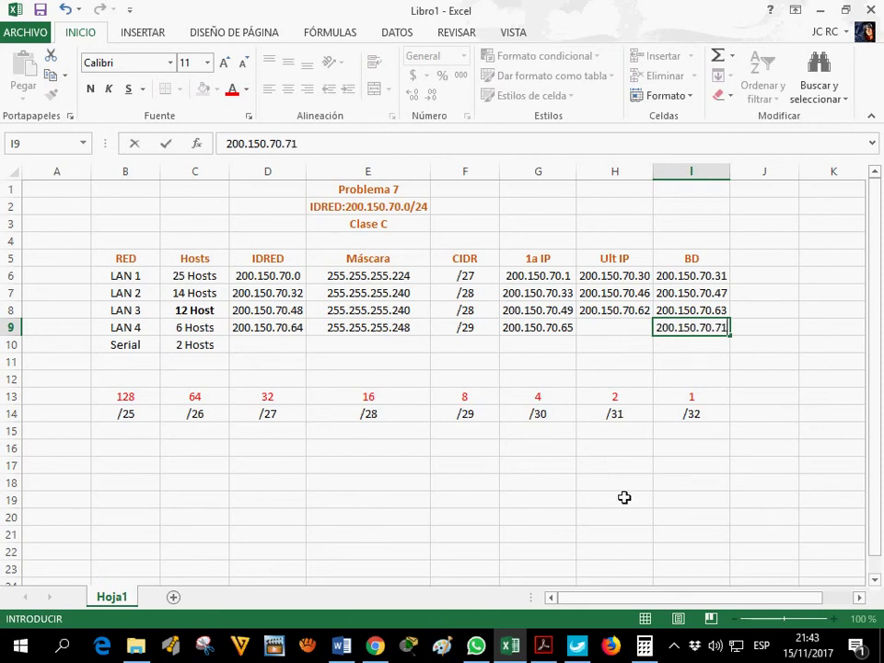
Step: Enter 200.150.70.70 as LAN 4's last usable IP in the Ult IP column
left_click(613, 335)
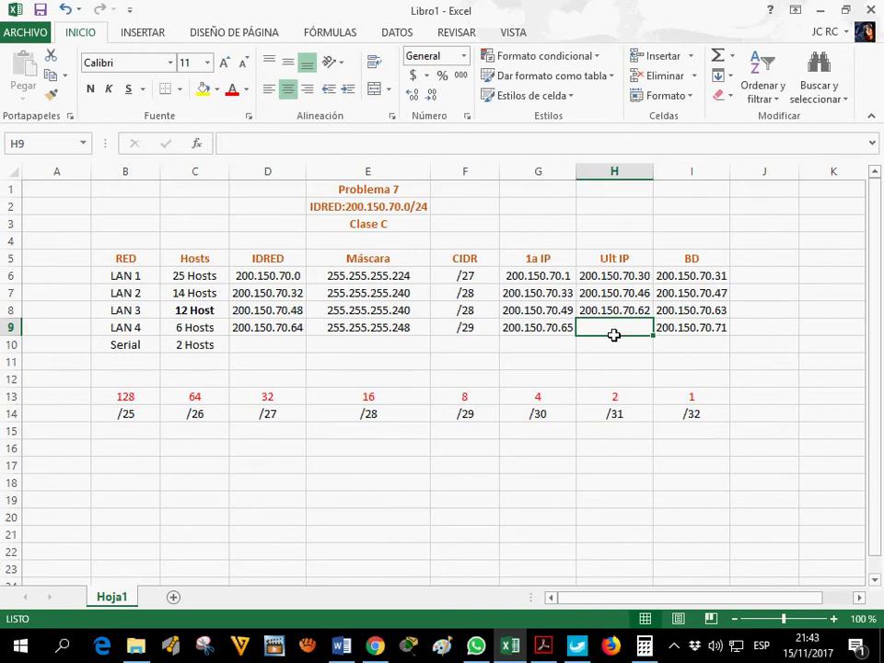
type("200.150")
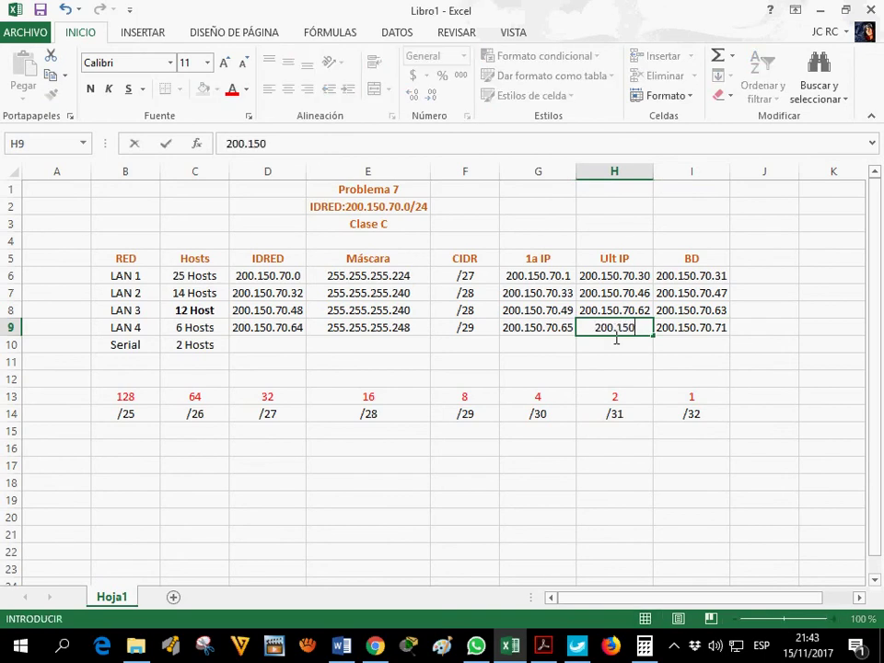
type(".70.70")
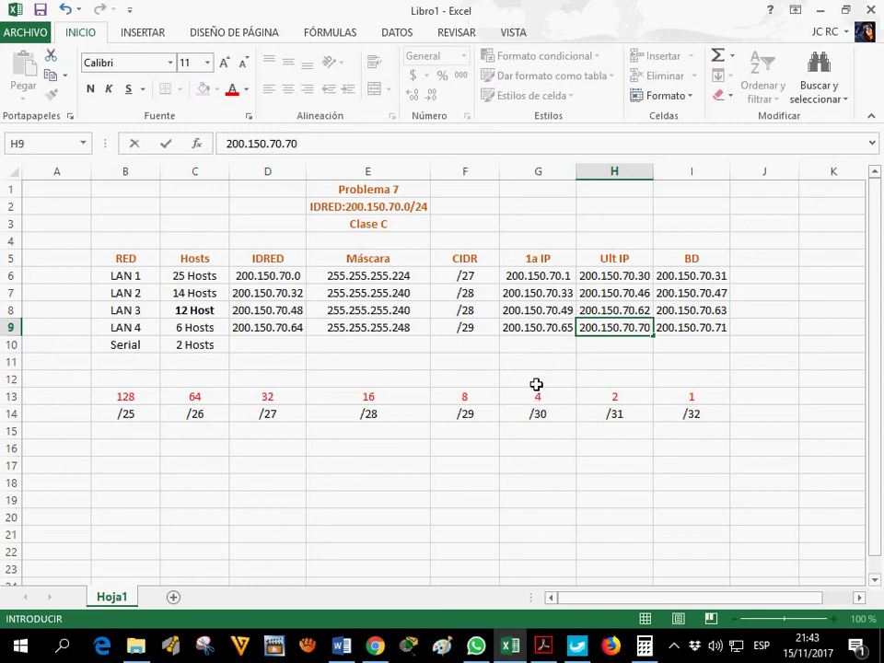
Step: Check the 4-address block in the reference table and enter /30 as the Serial link's prefix in the CIDR column
left_click(264, 353)
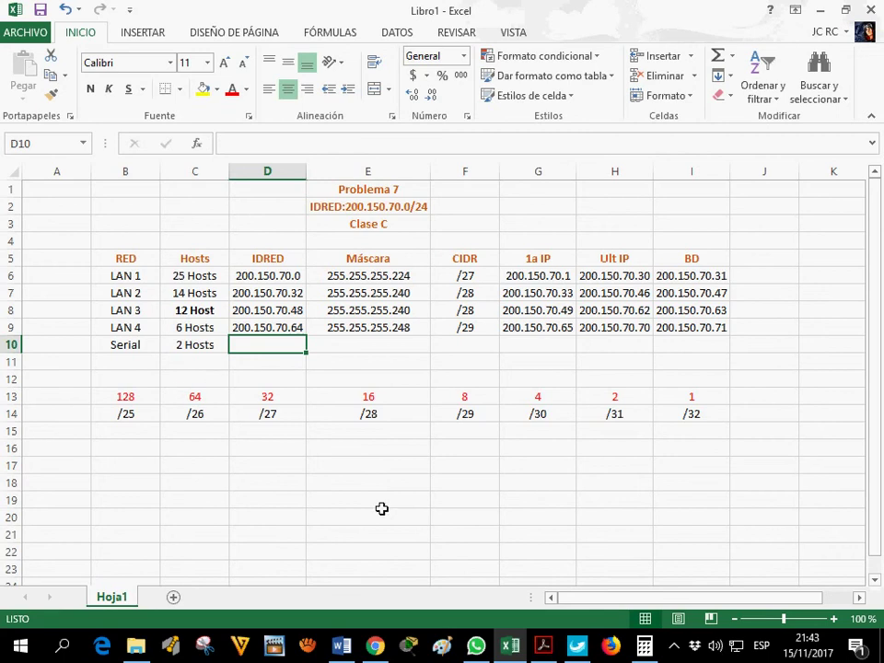
left_click_drag(557, 401, 556, 424)
left_click_drag(616, 404, 664, 430)
left_click(594, 403)
left_click_drag(544, 402, 542, 413)
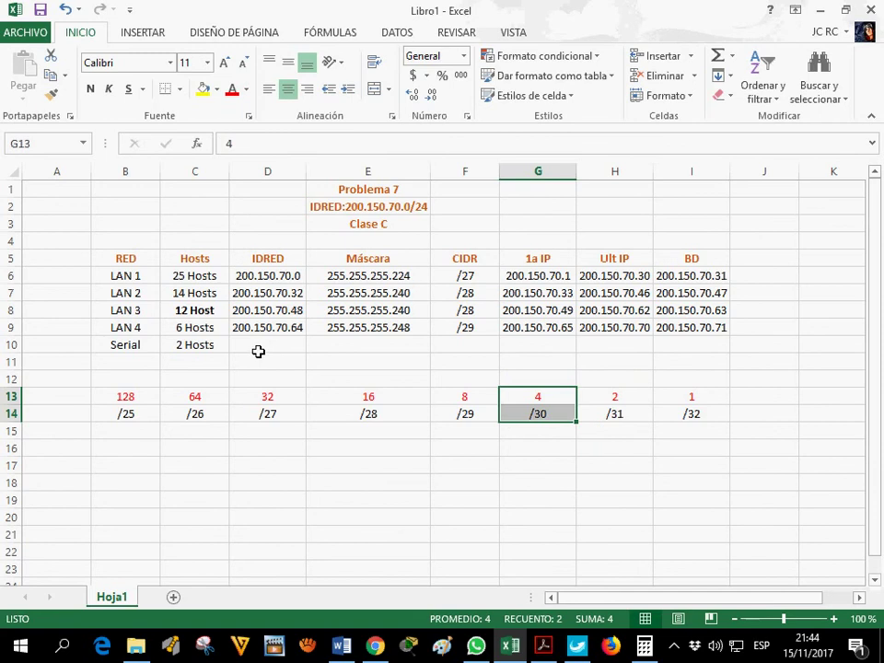
left_click(466, 347)
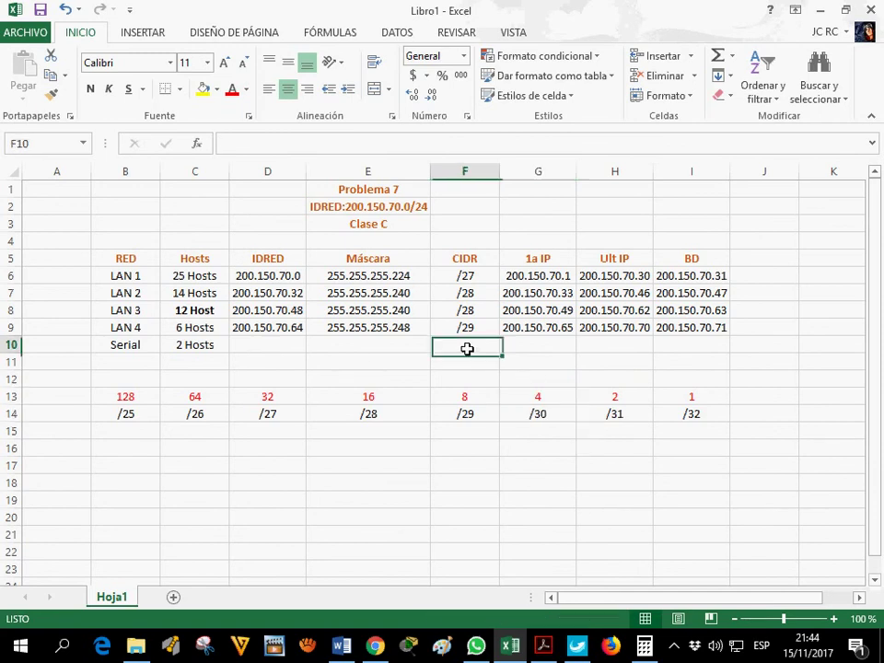
left_click(344, 147)
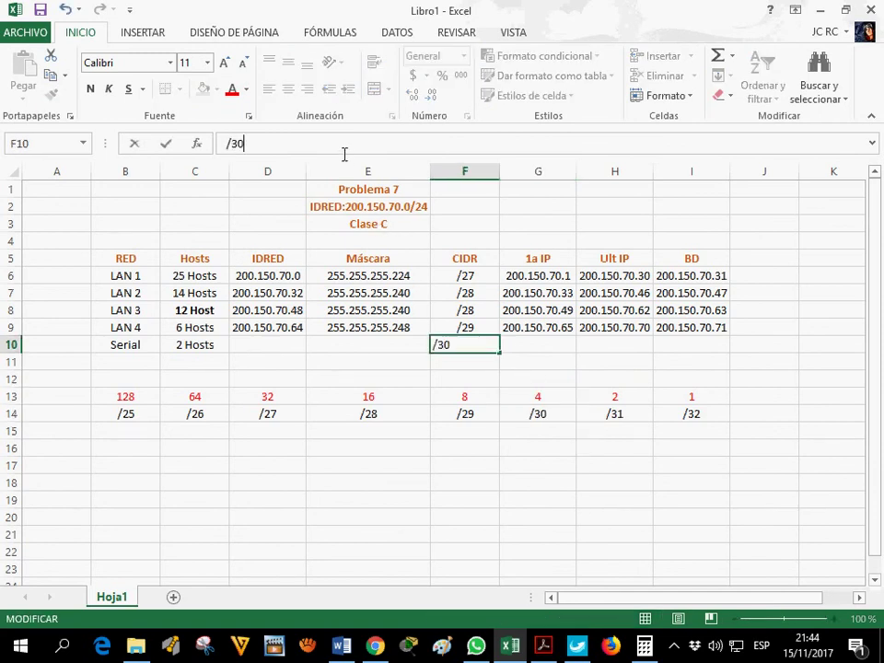
type("/30")
left_click(404, 359)
Step: Enter 255.255.255.252 as the Serial link's mask in the Máscara column and 200.150.70.72 as its network ID in the IDRED column
left_click(388, 344)
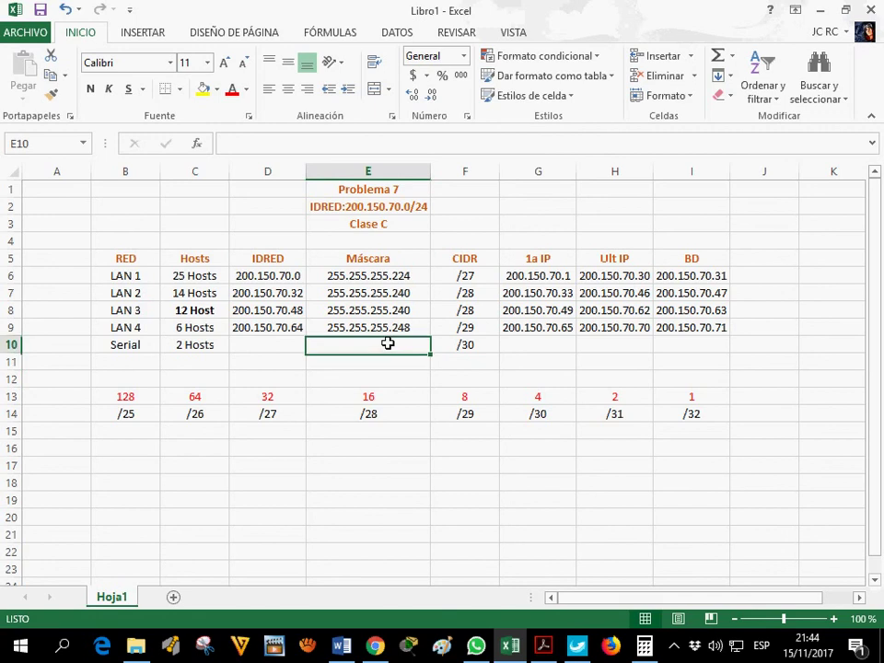
type("2555.")
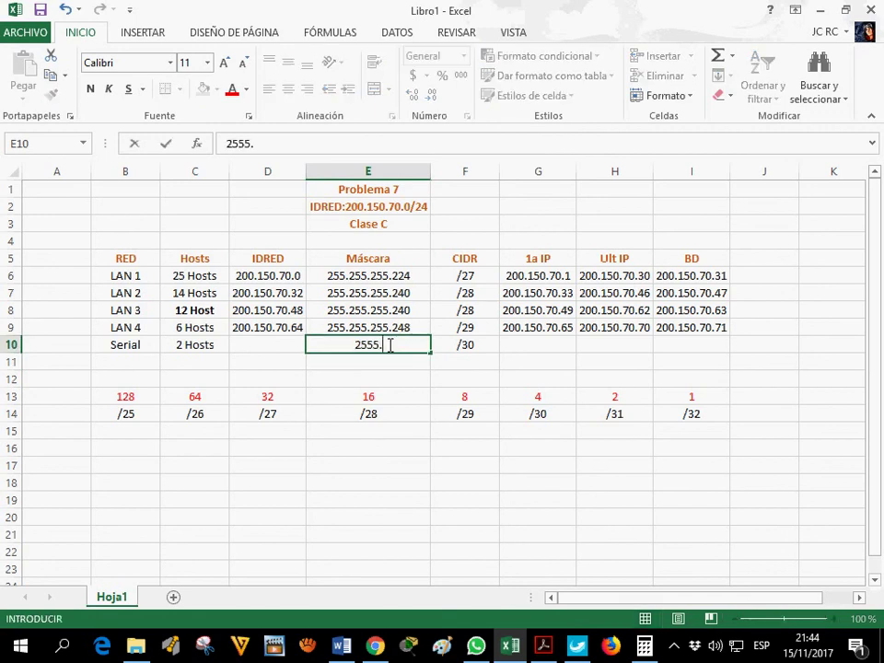
key("BackSpace")
key("BackSpace")
type(".255.255.252")
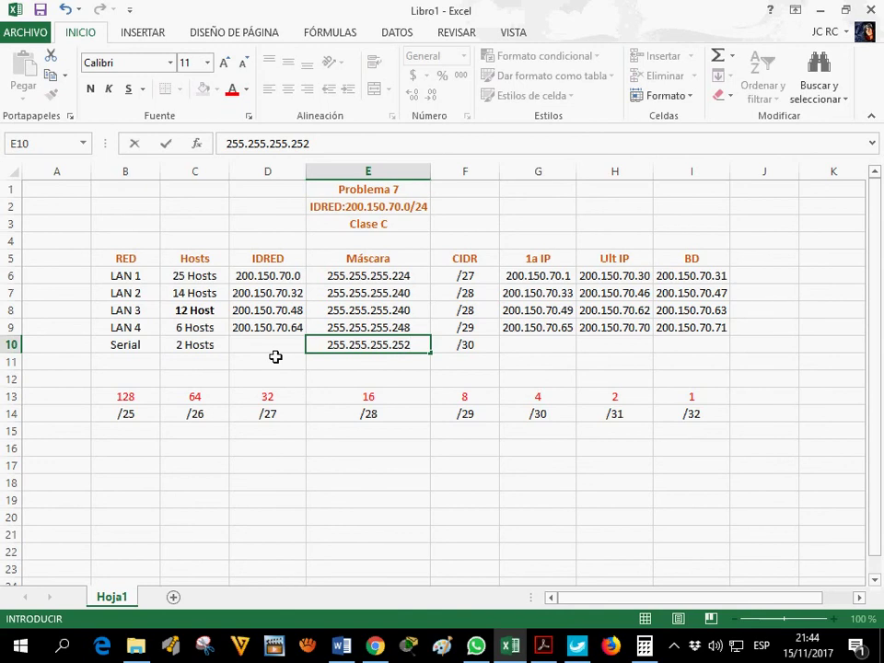
key("Left")
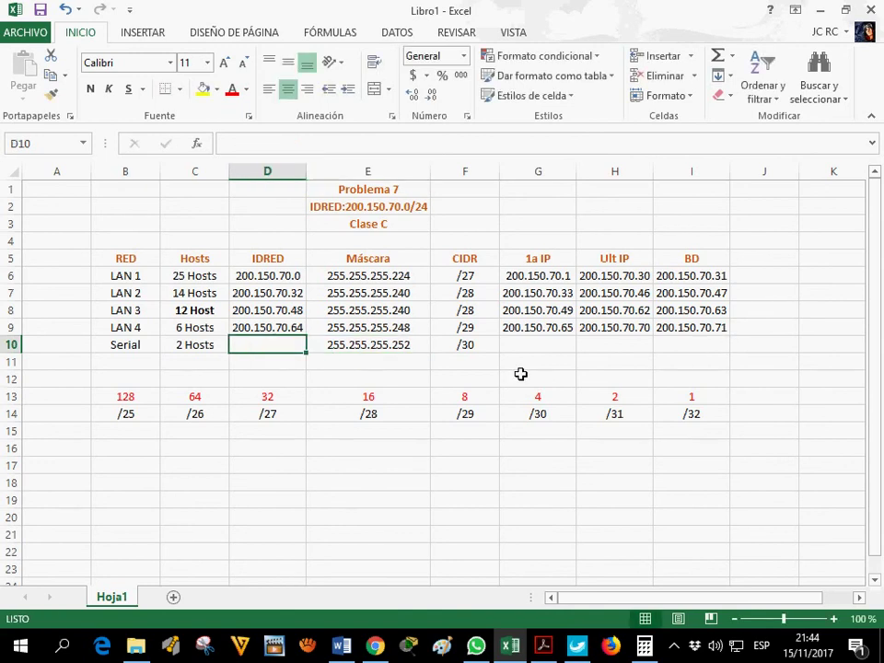
type("200.150.70.72")
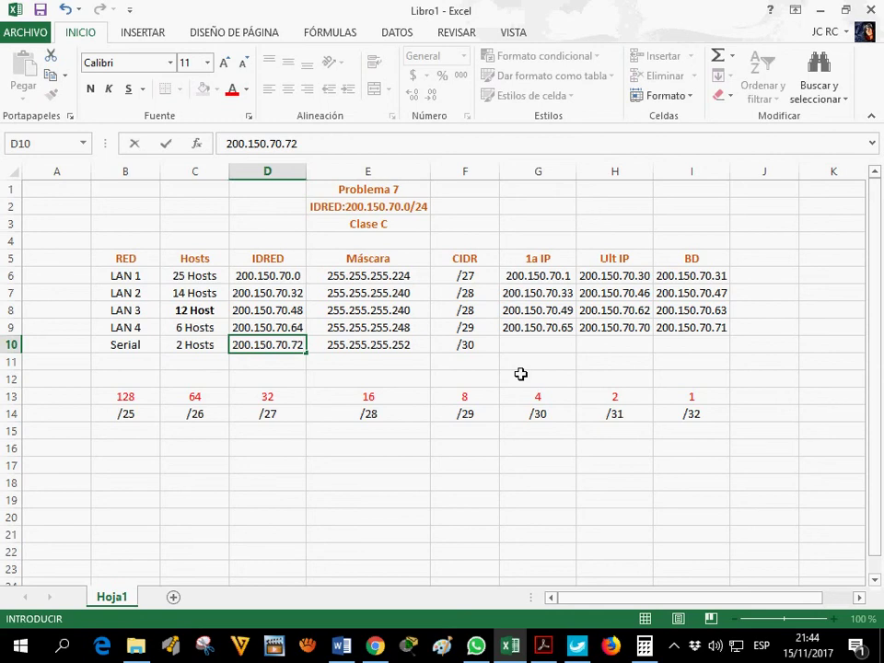
Step: Enter 200.150.70.73 as the Serial link's first IP in the 1a IP column
left_click(527, 332)
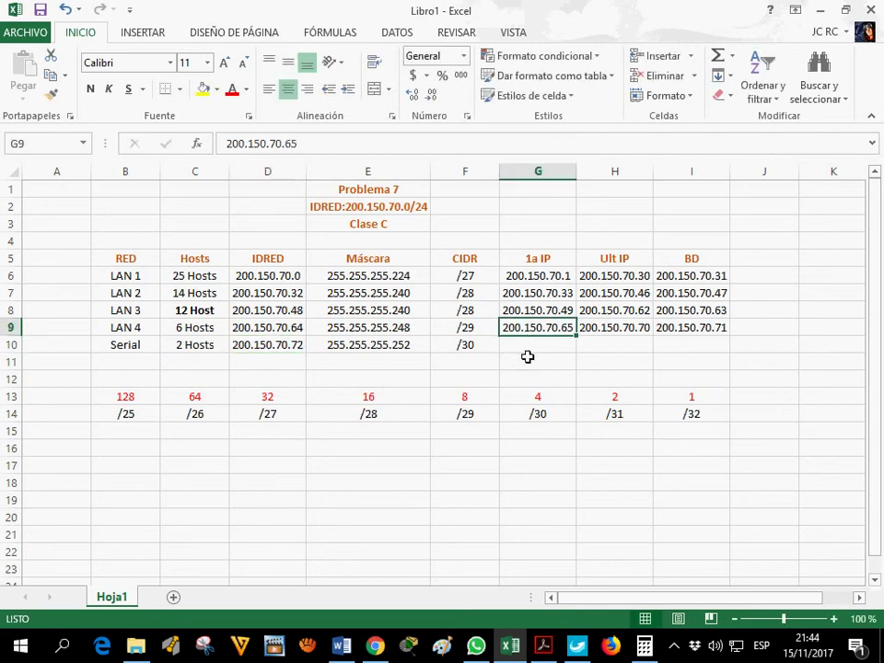
left_click(527, 349)
type("200")
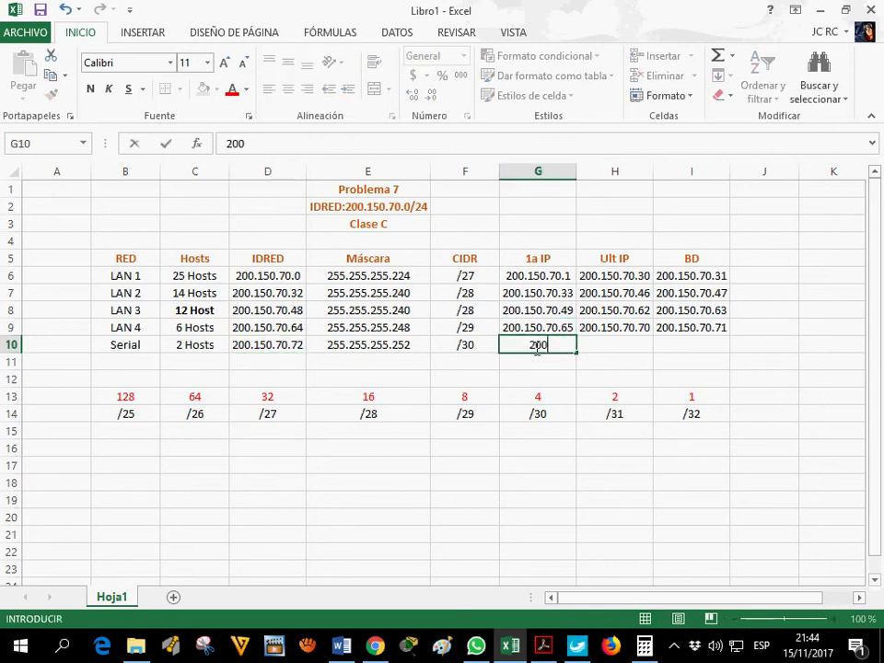
type(".150.70.1")
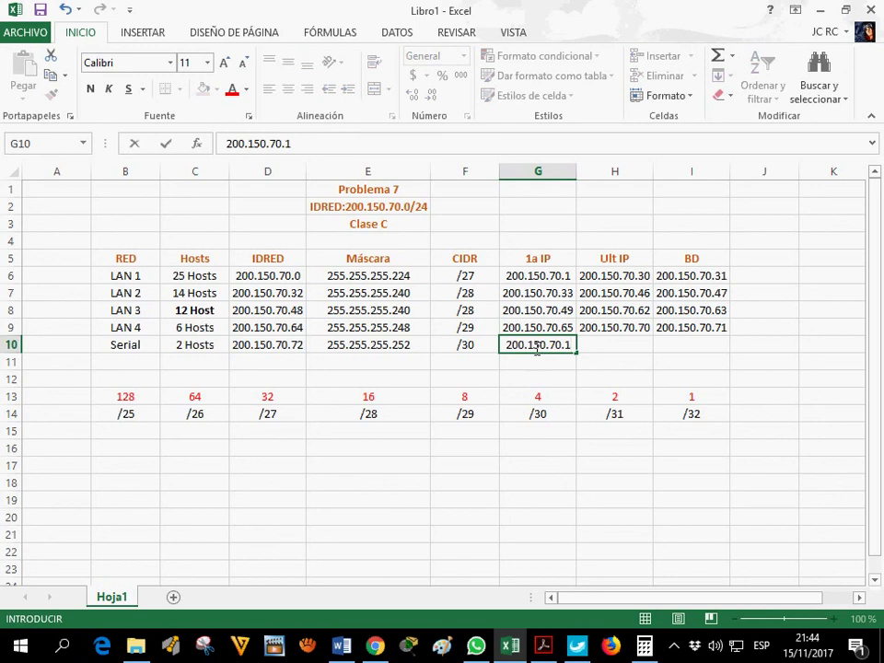
key("BackSpace")
type("73")
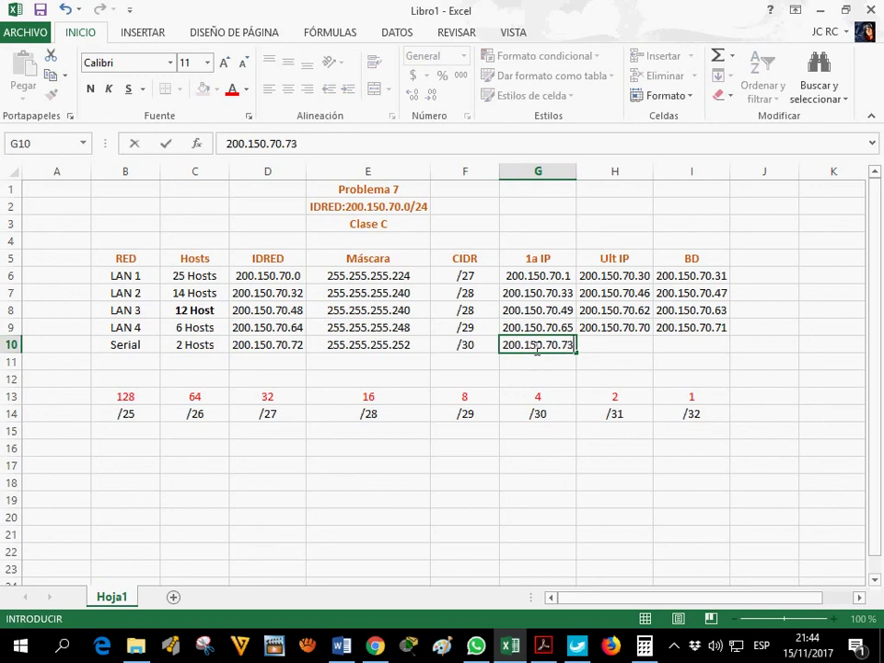
Step: Enter 200.150.70.75 as the Serial link's broadcast address in the BD column
left_click(701, 353)
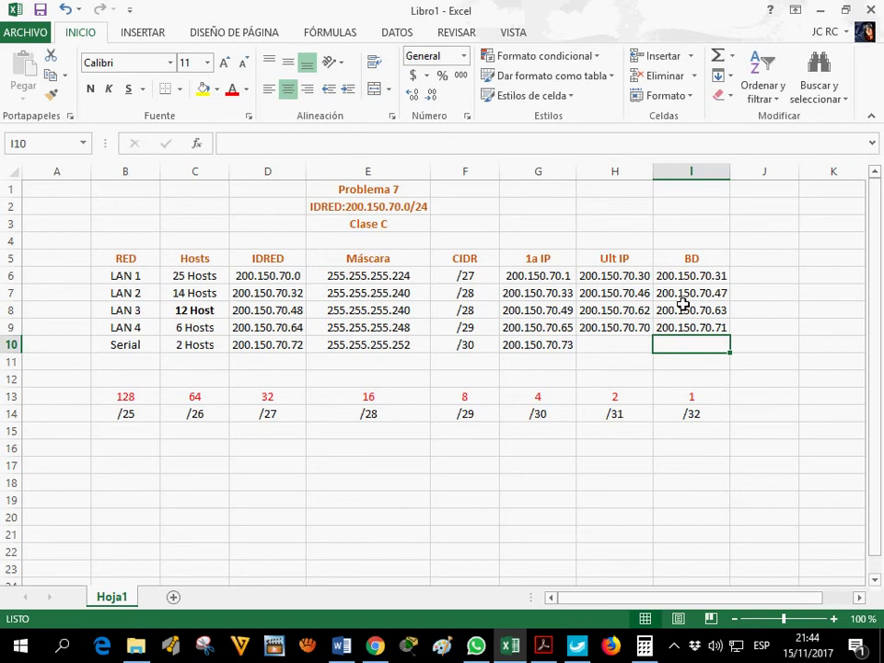
type("200")
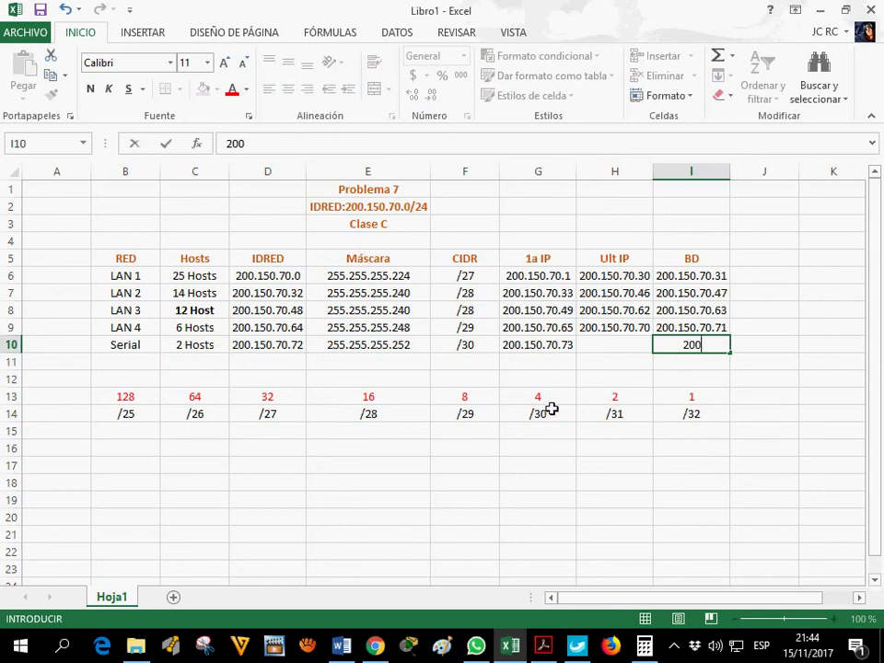
type(".150.")
type("70")
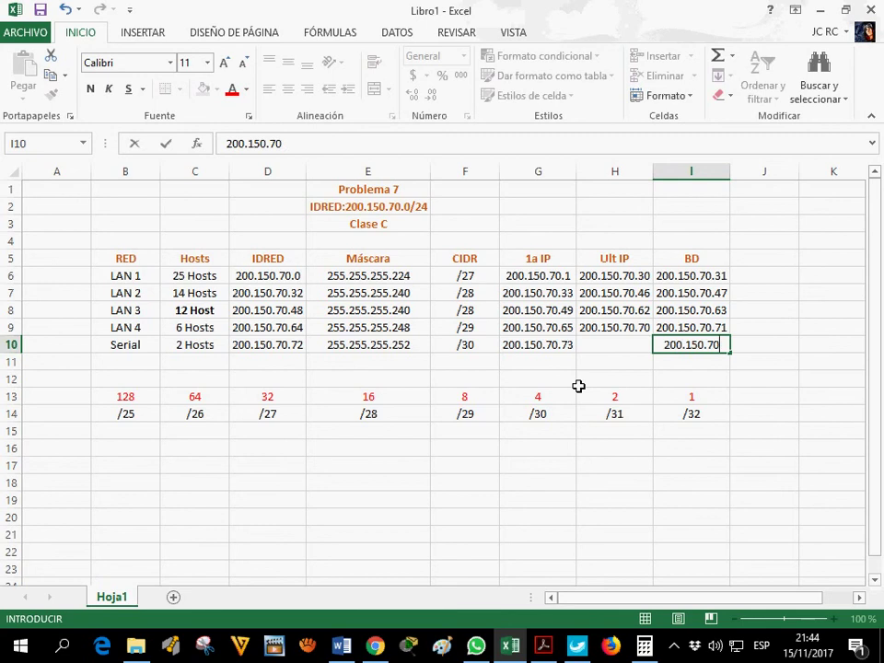
type(".75")
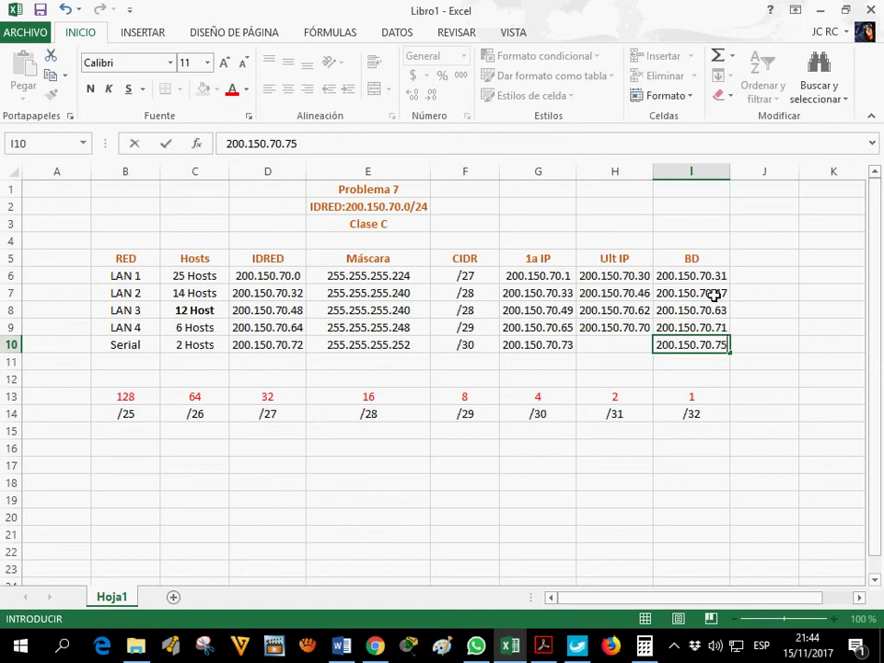
Step: Enter 200.150.70.74 as the Serial link's last usable IP in the Ult IP column
left_click(602, 351)
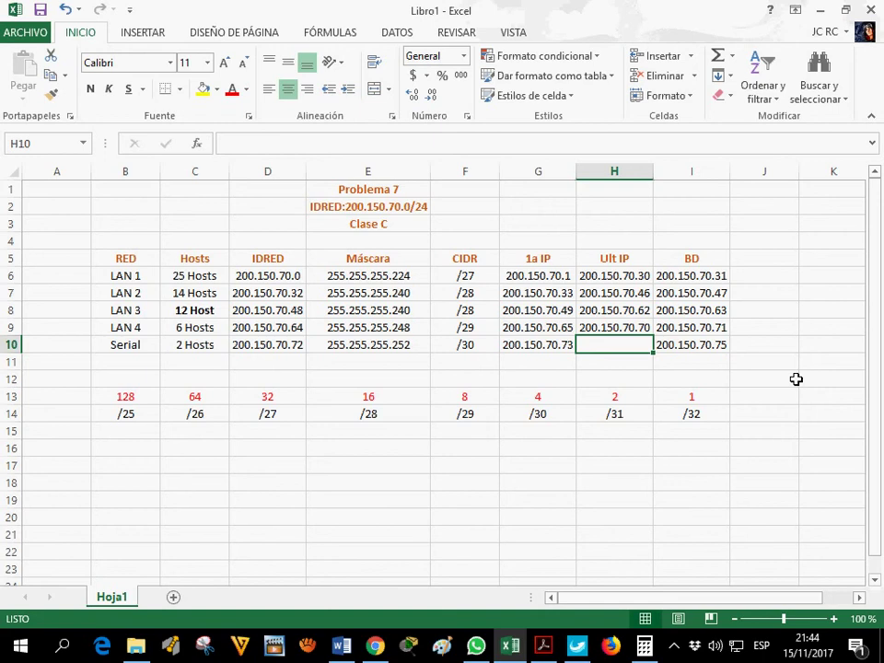
type("200.150.70.74")
left_click(604, 328)
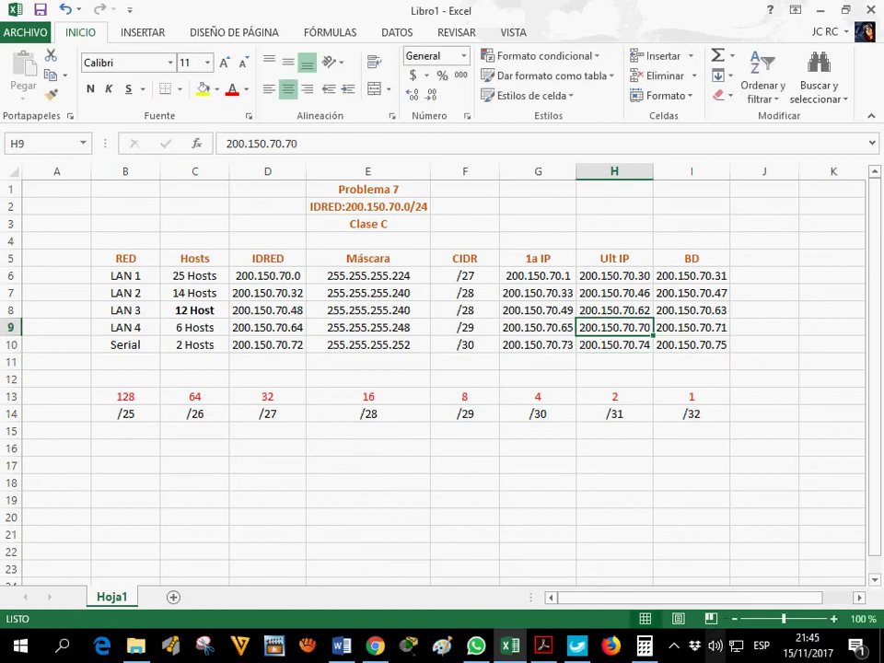
left_click(376, 647)
left_click(376, 14)
type("vl")
key("Return")
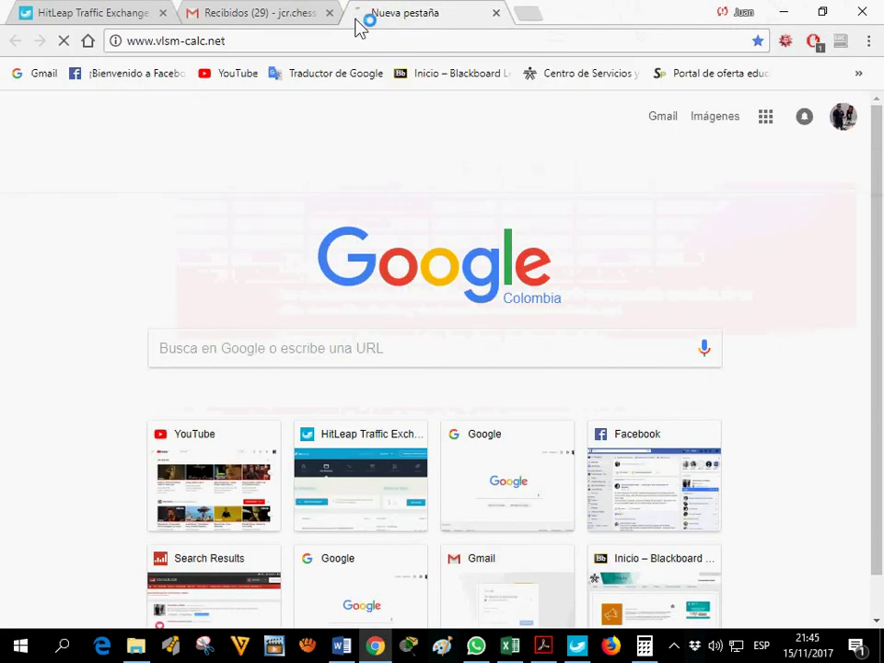
left_click(386, 287)
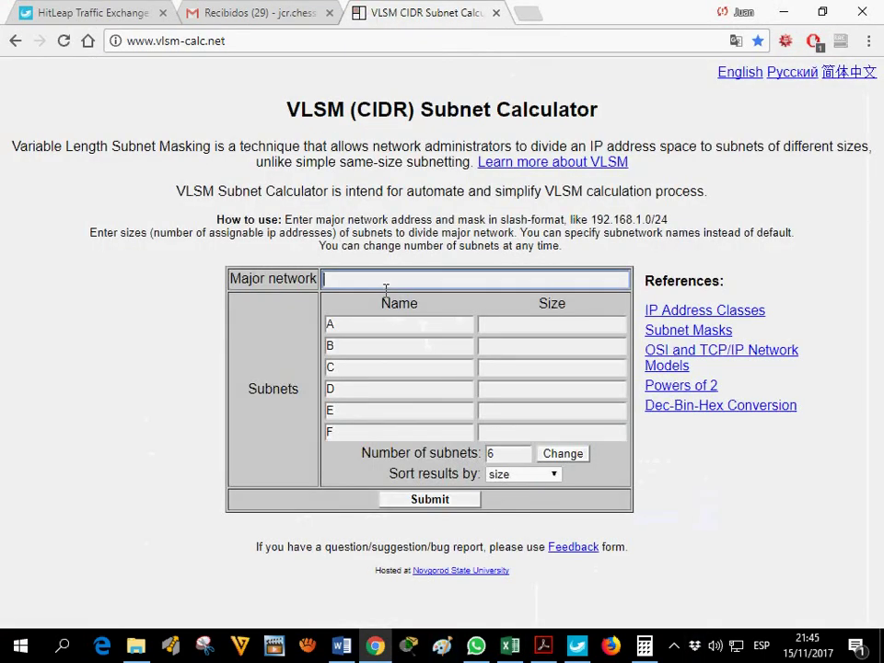
Step: Set the calculator to 5 subnets, matching the Problem 7 diagram, and enter 200.150.70.0/24 as the major network
left_click(543, 646)
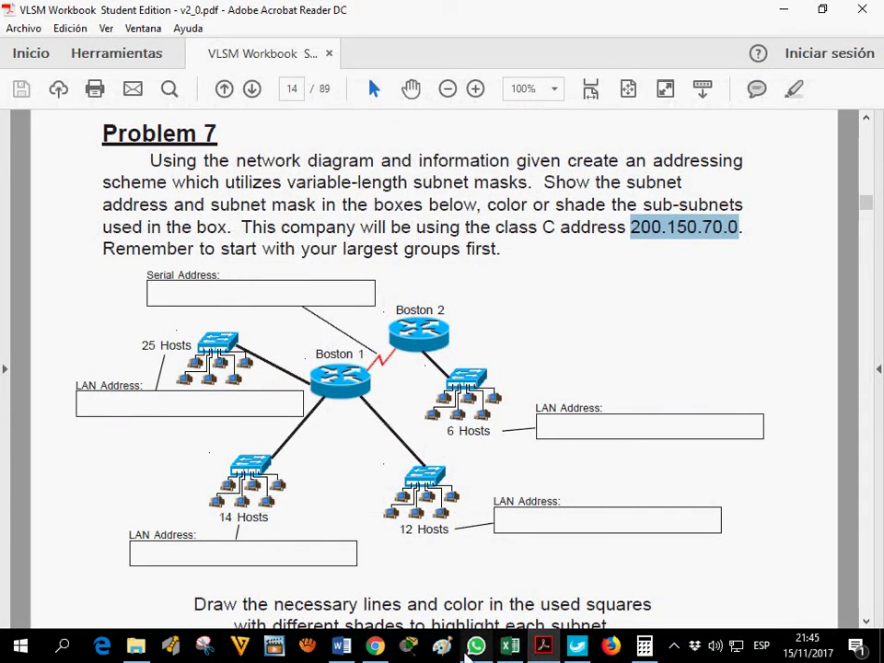
left_click(375, 646)
left_click(506, 454)
type("5")
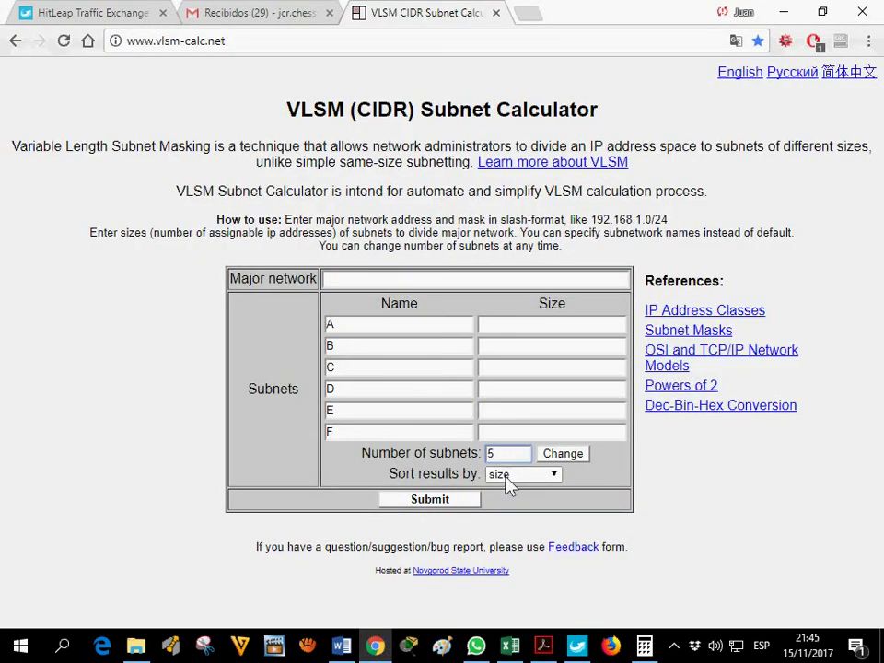
left_click(556, 457)
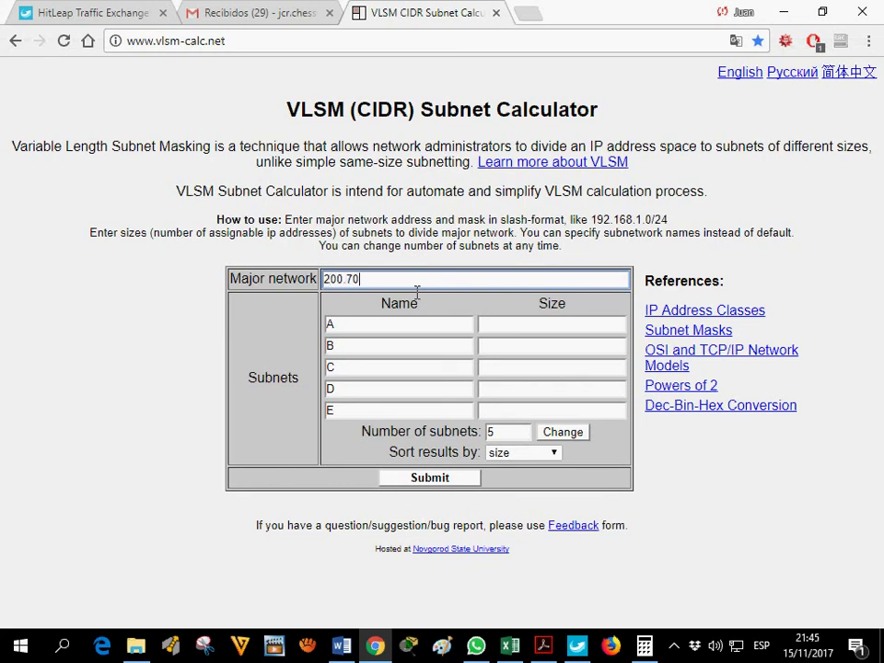
left_click(509, 645)
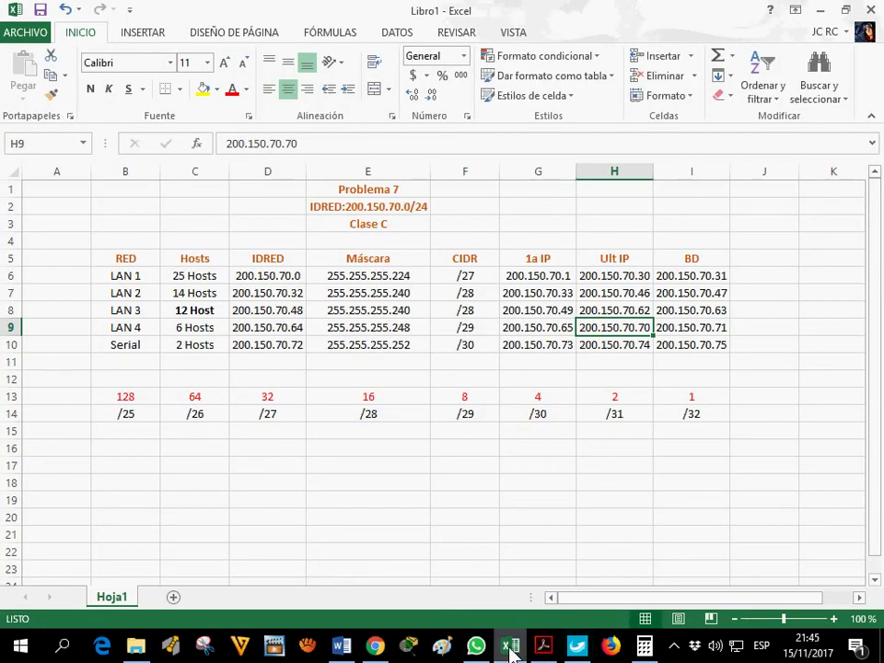
left_click(510, 649)
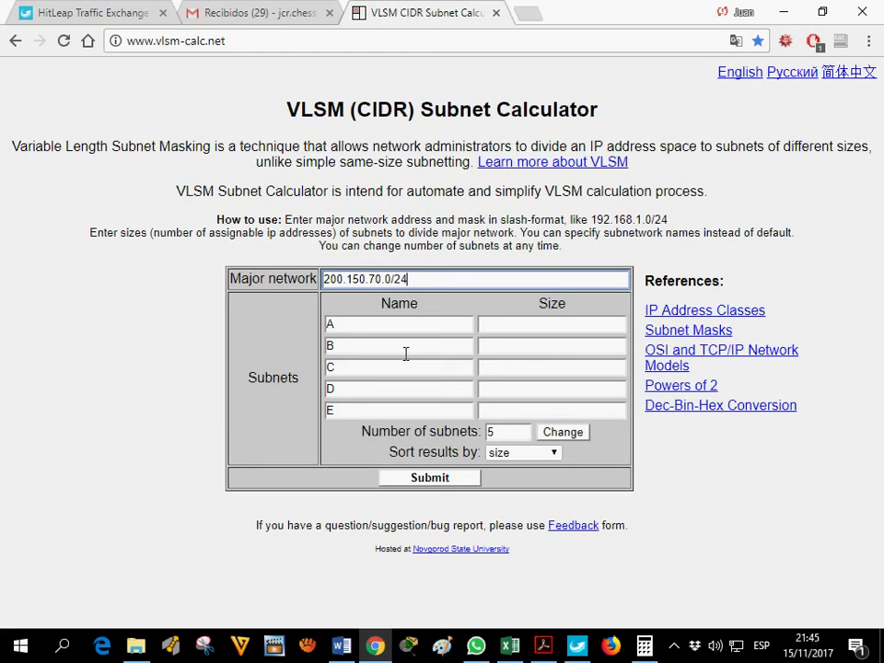
Step: Enter the host counts from the Excel table as subnet sizes 25, 14, 12, 6 and 2, and run the calculation
left_click(509, 648)
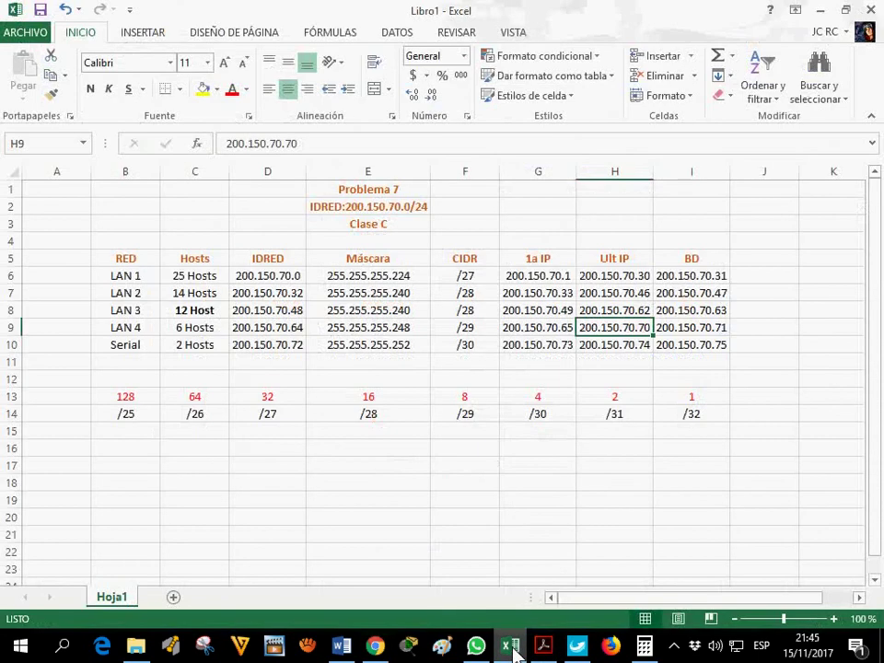
left_click(511, 648)
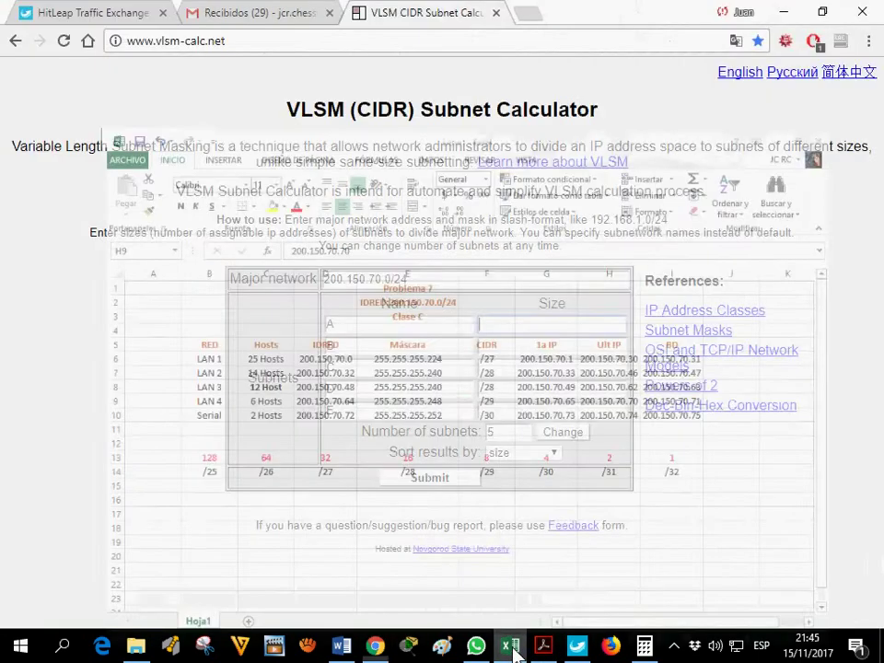
type("25")
key("Tab")
type("14")
key("Tab")
type("12")
key("Tab")
type("6")
key("Tab")
type("2")
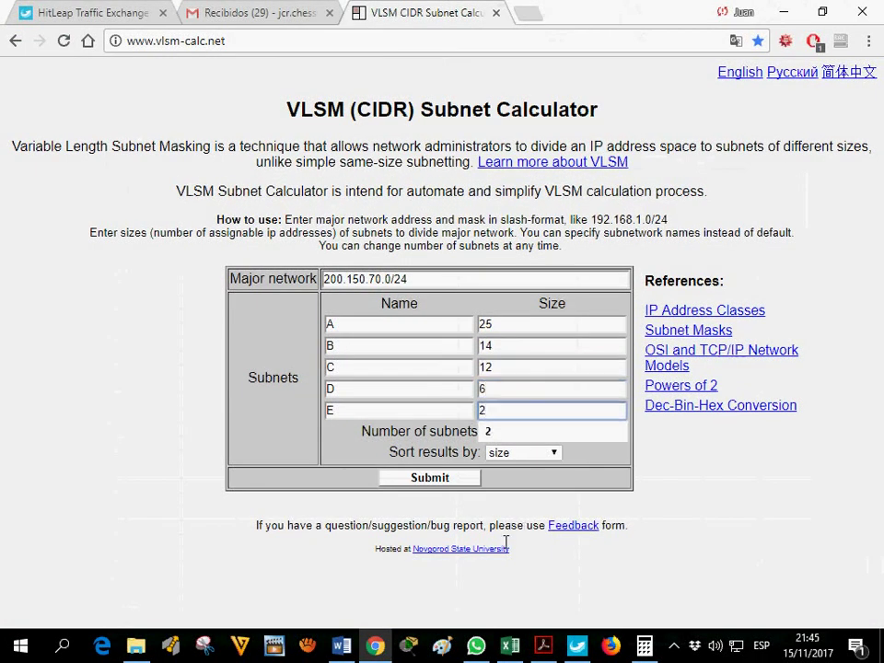
left_click(465, 479)
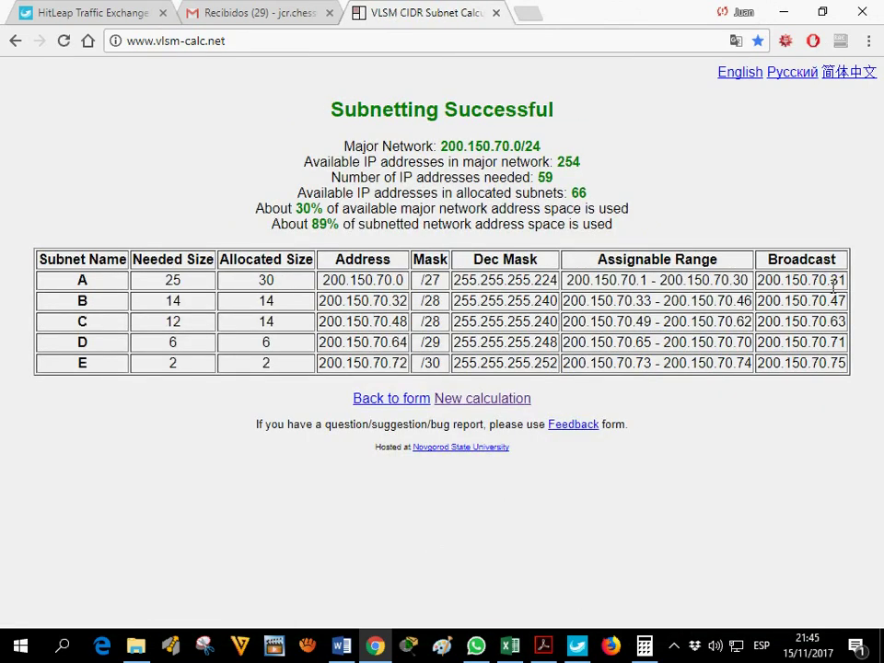
Step: Compare the calculator's addresses, masks, ranges and broadcasts with the Excel subnetting table and the Problem 7 diagram in the PDF
left_click_drag(829, 280, 839, 366)
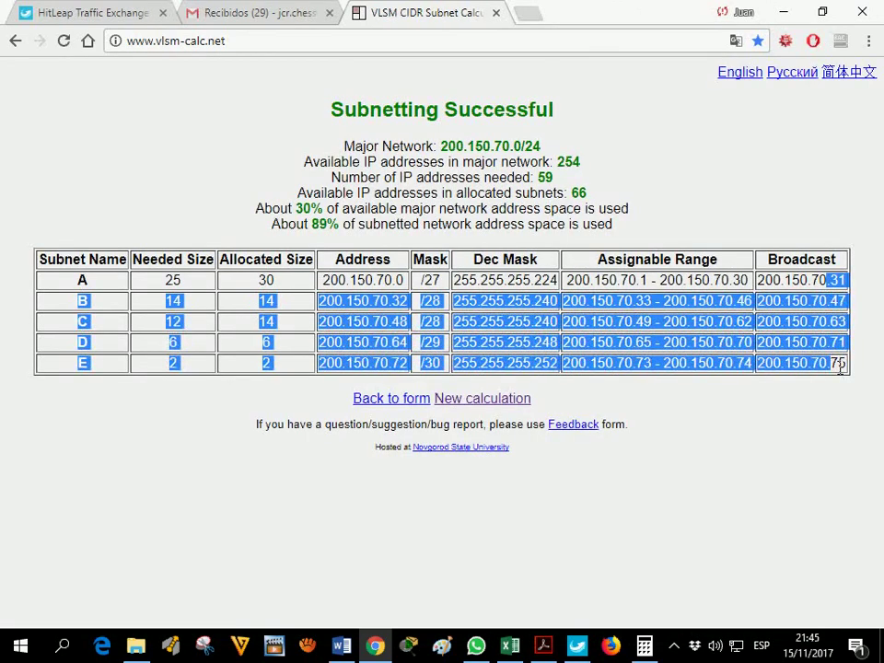
left_click(839, 363)
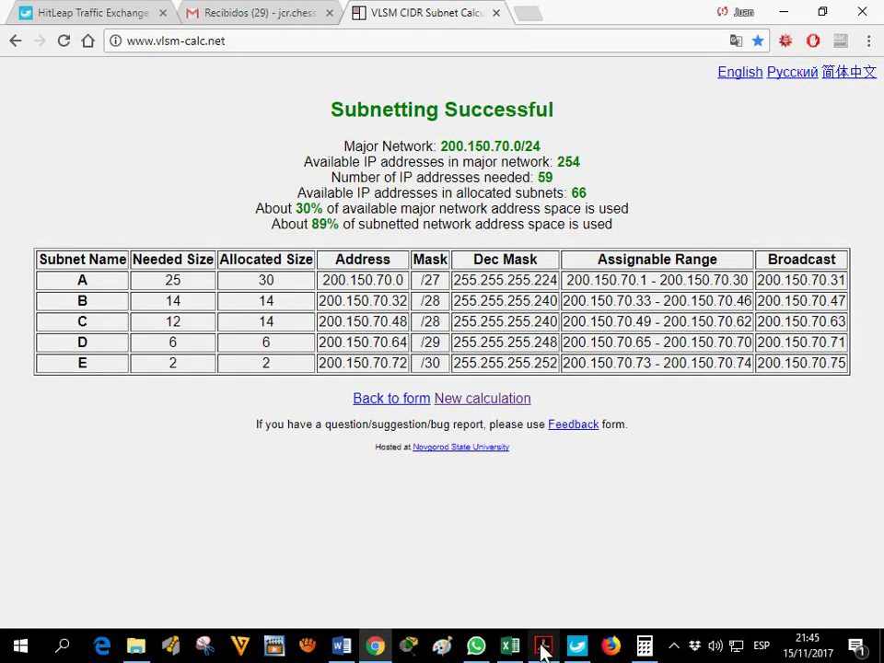
left_click(511, 647)
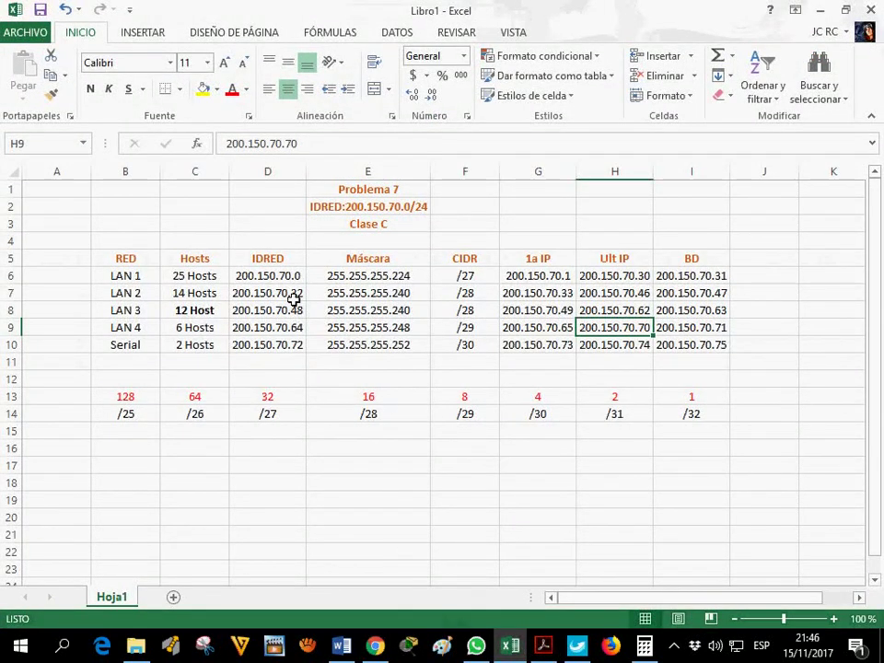
left_click(543, 646)
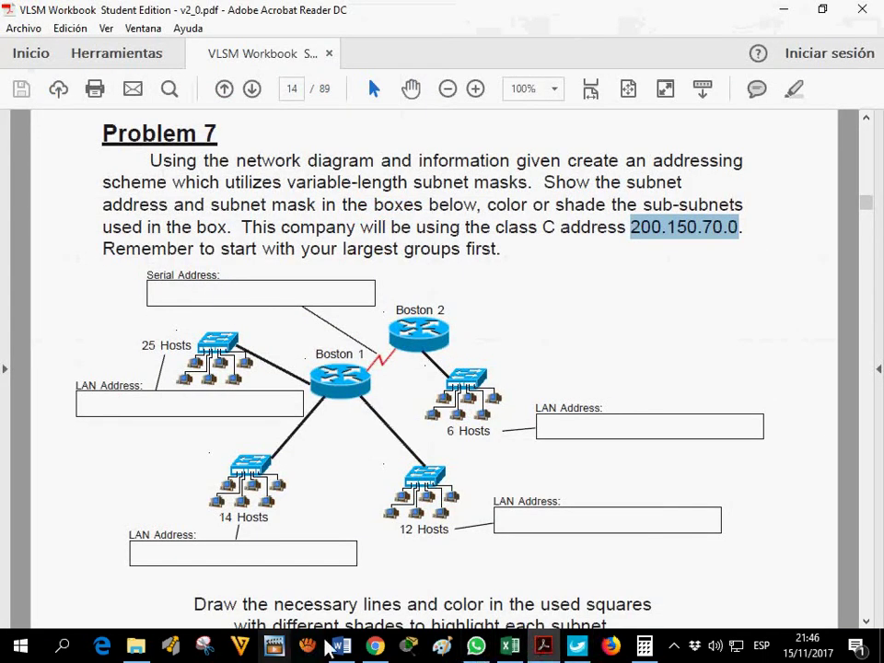
left_click(375, 647)
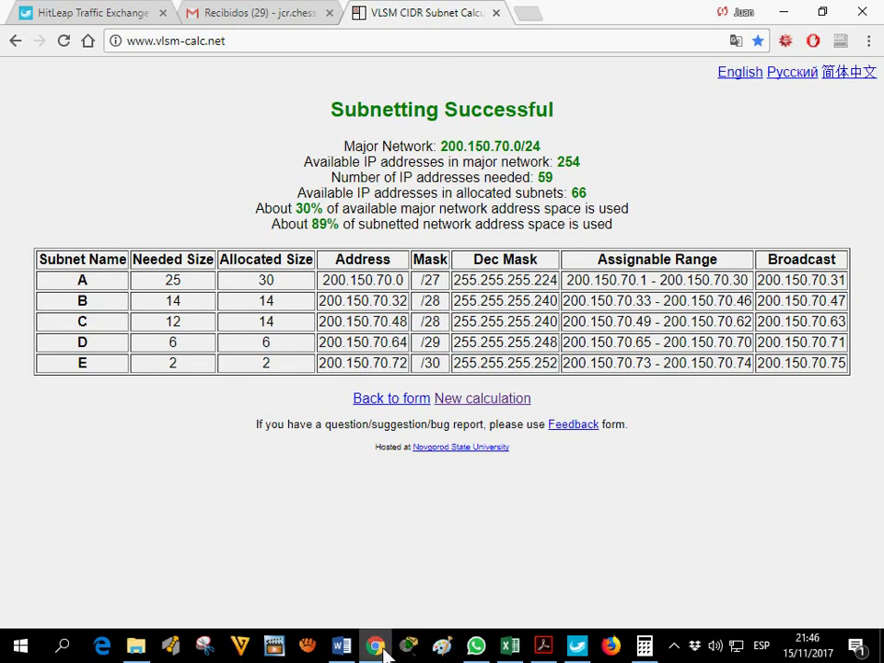
left_click(543, 647)
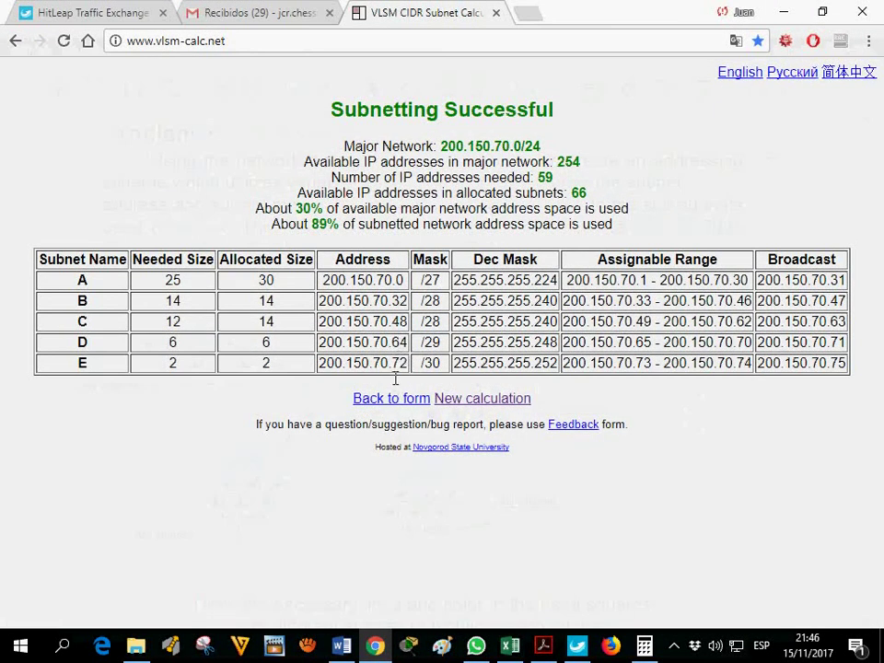
left_click(510, 646)
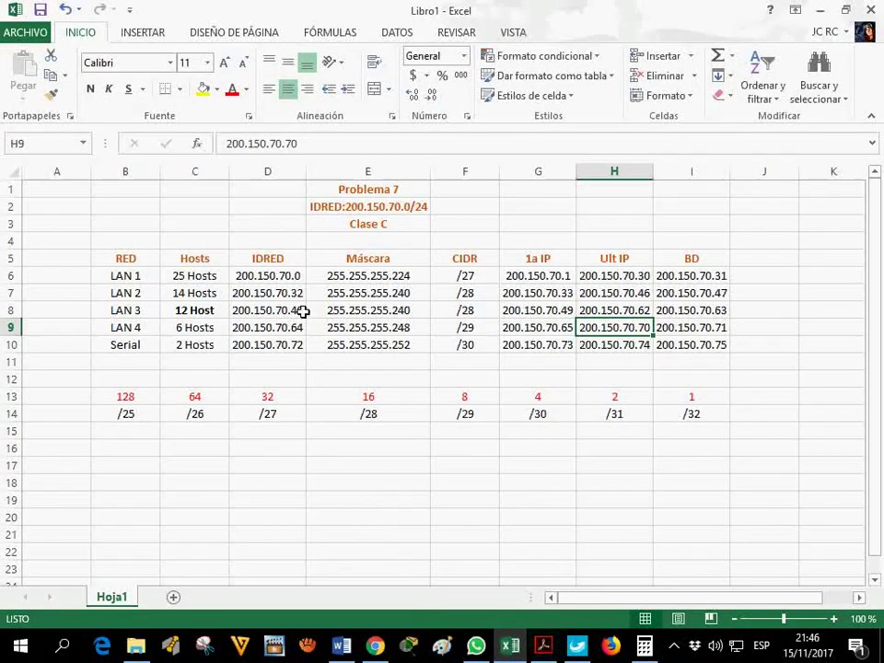
left_click(376, 646)
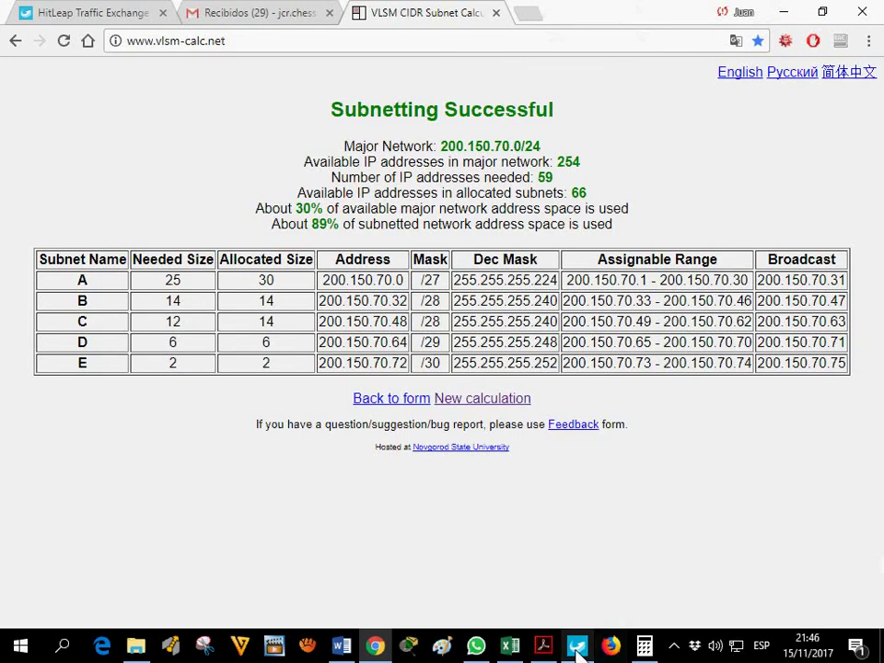
left_click(511, 646)
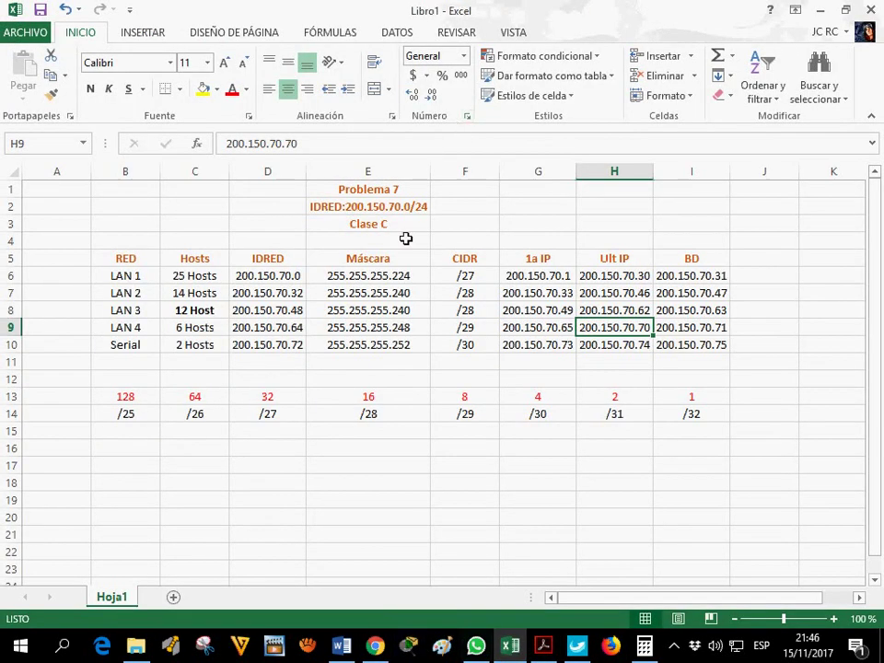